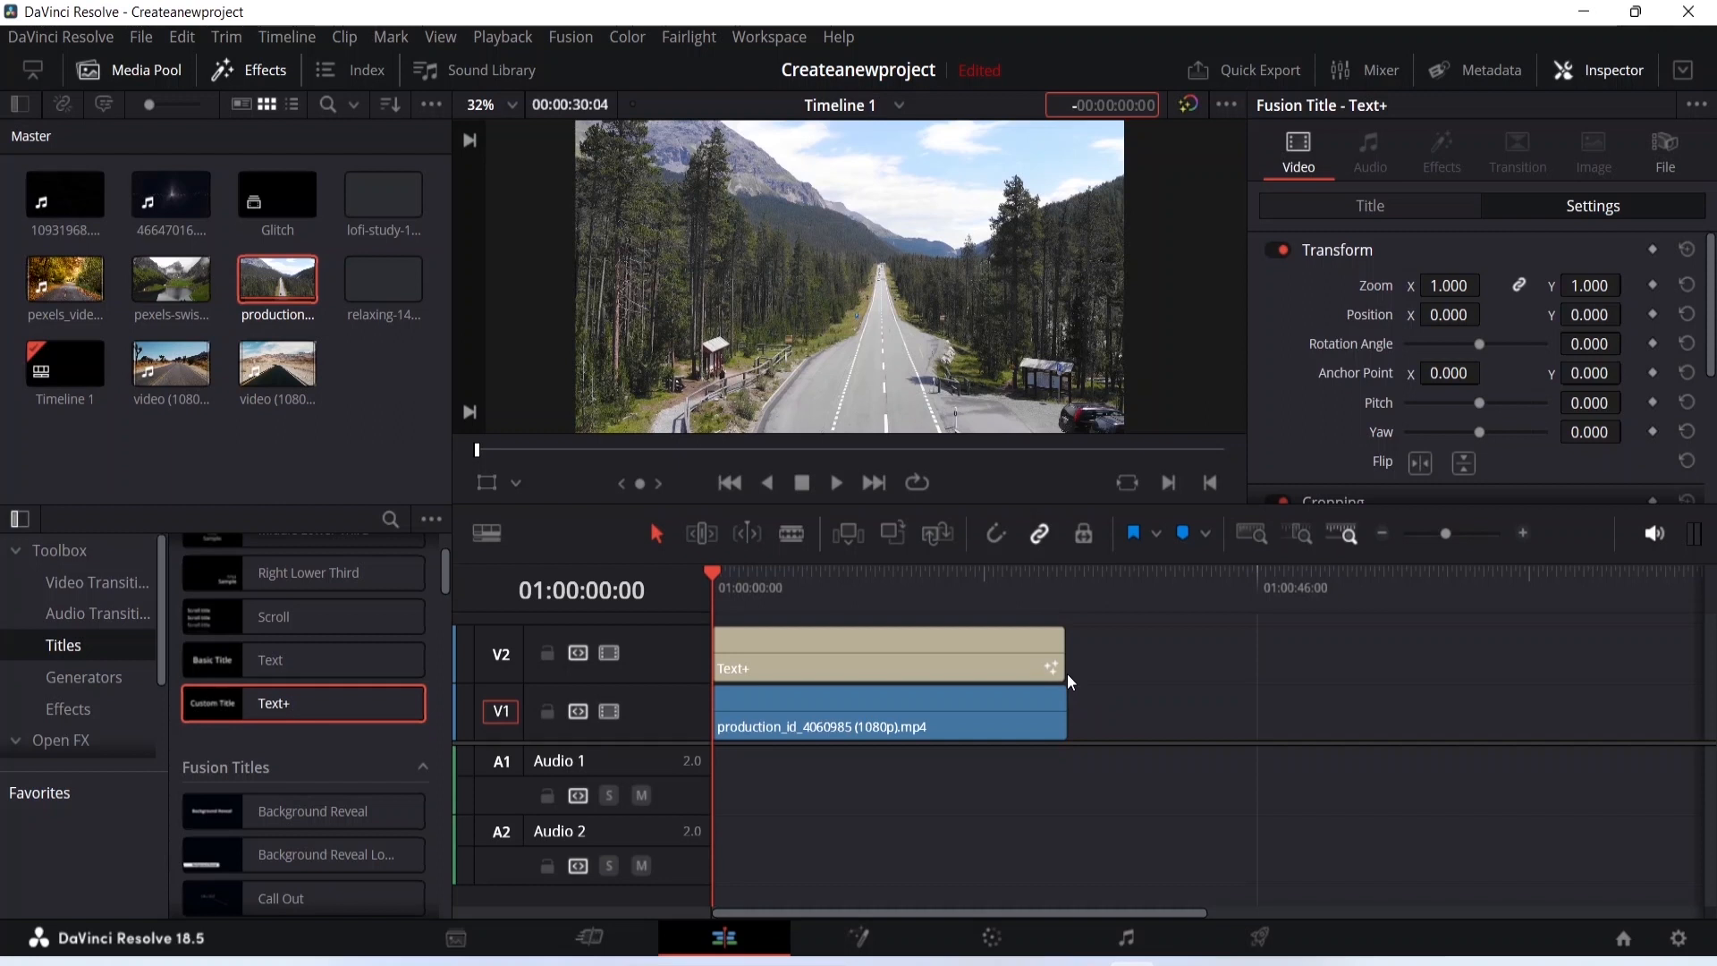
- Delete the Text+ title and the video clip from the timeline
click(1019, 654)
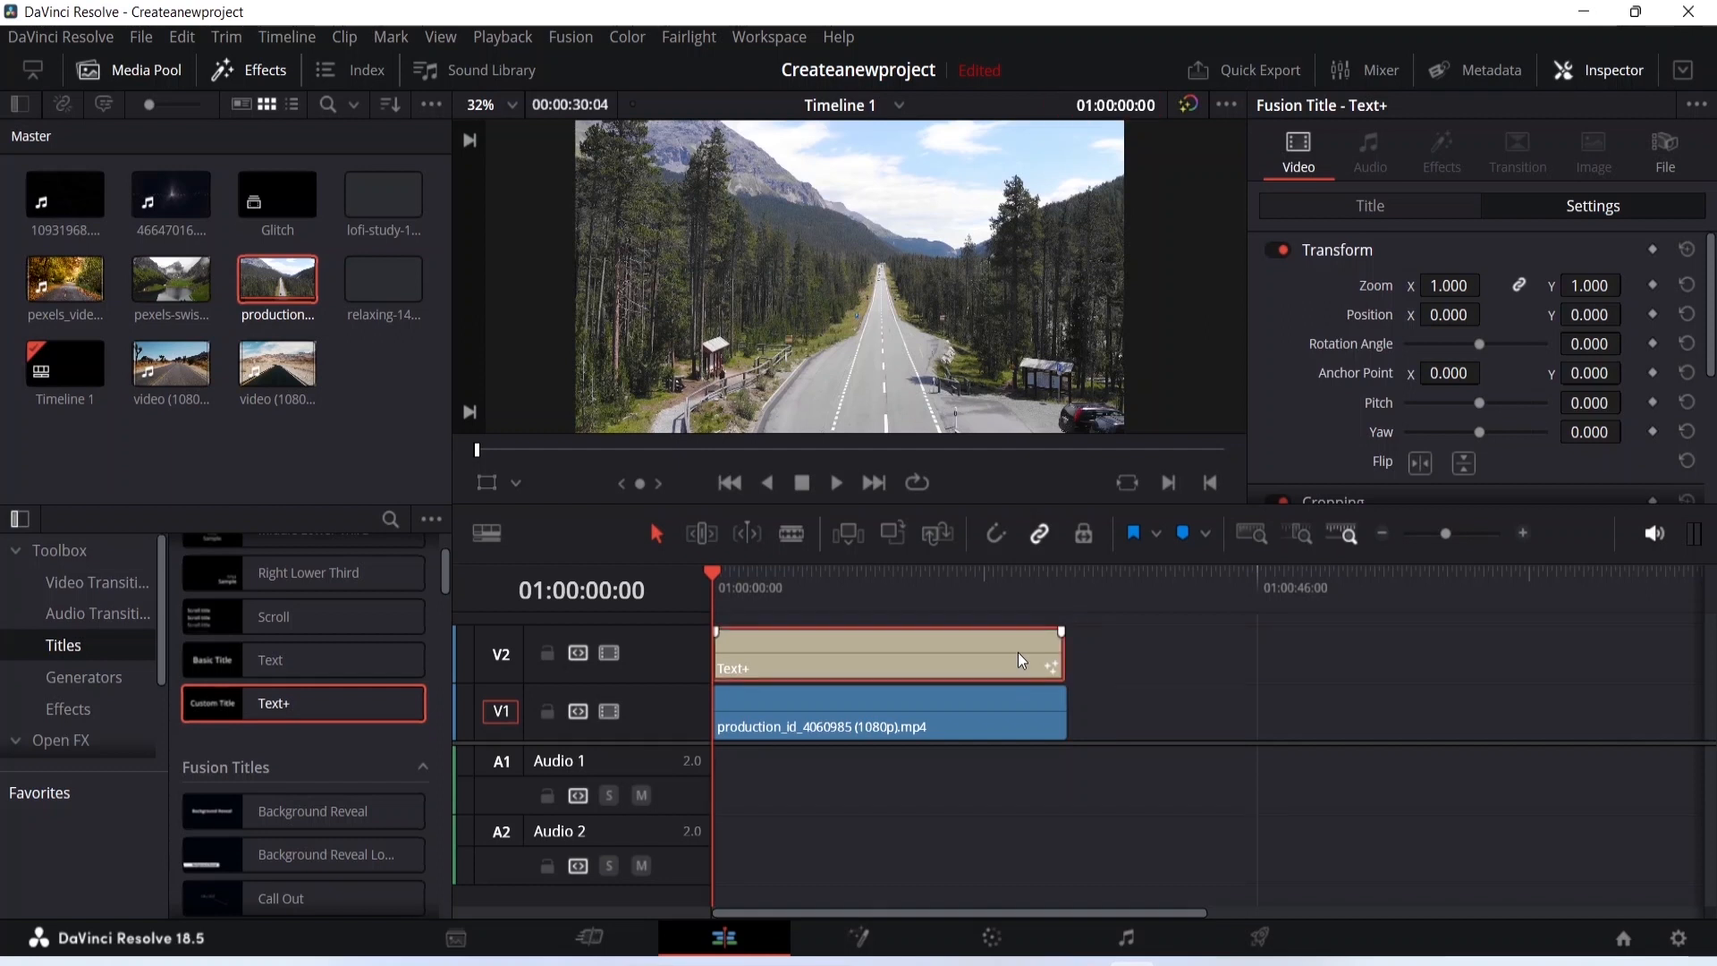
key(Delete)
key(Delete)
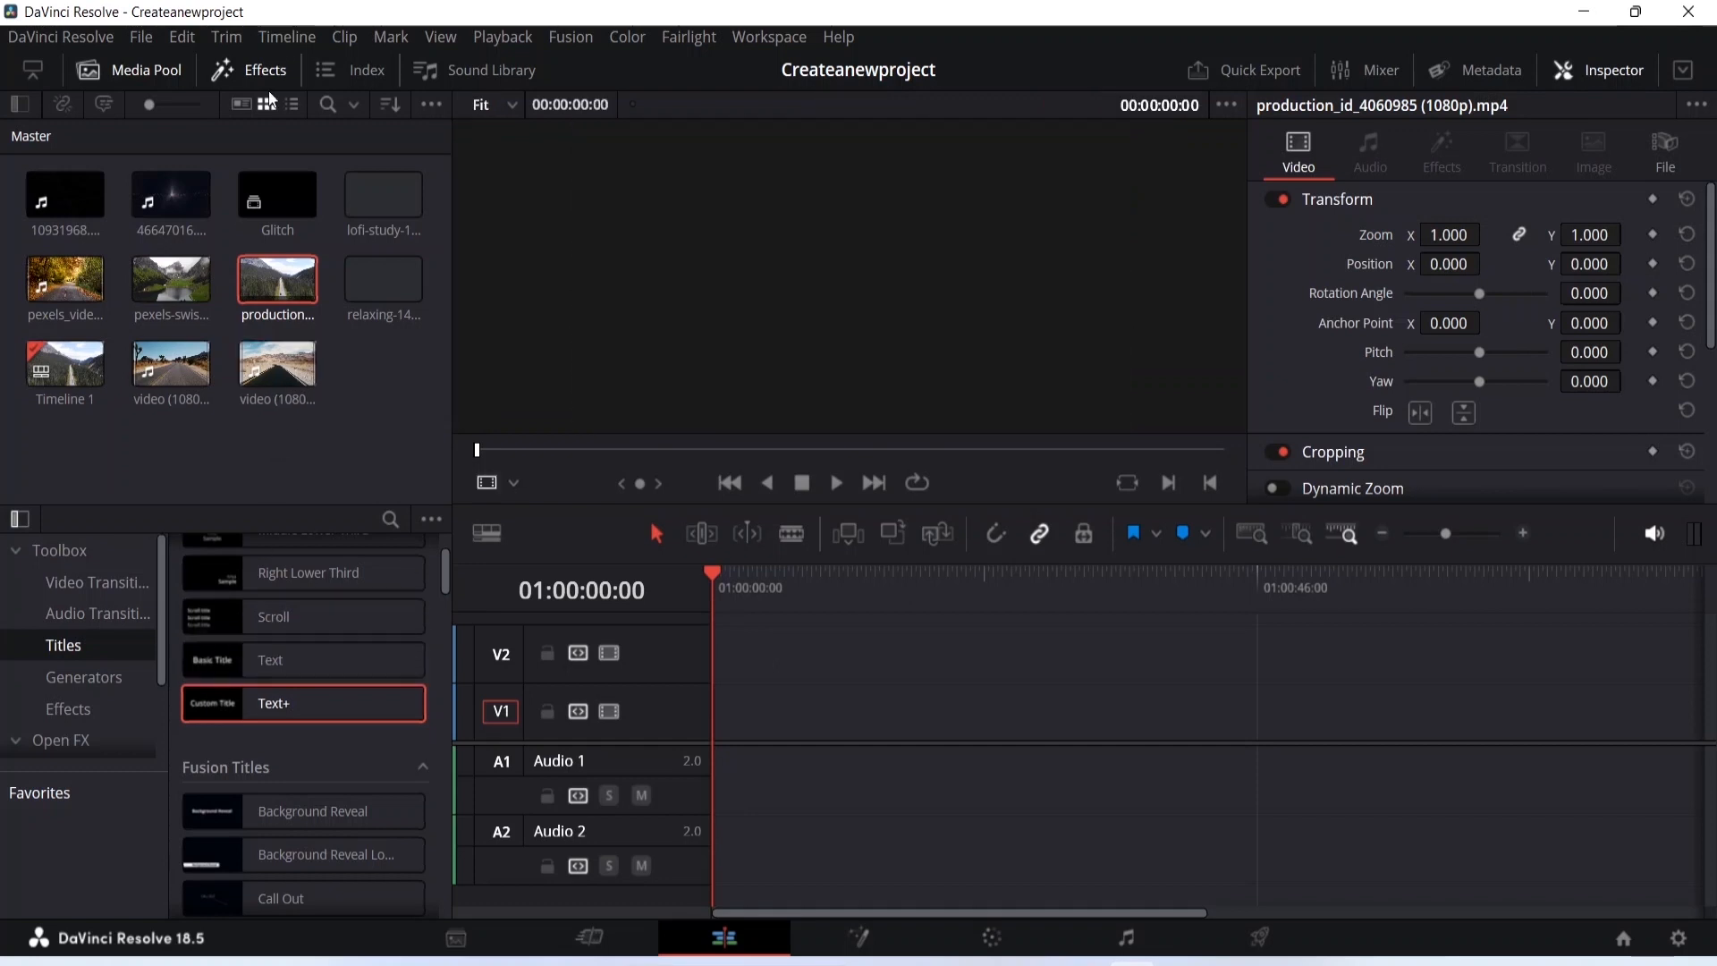
click(279, 81)
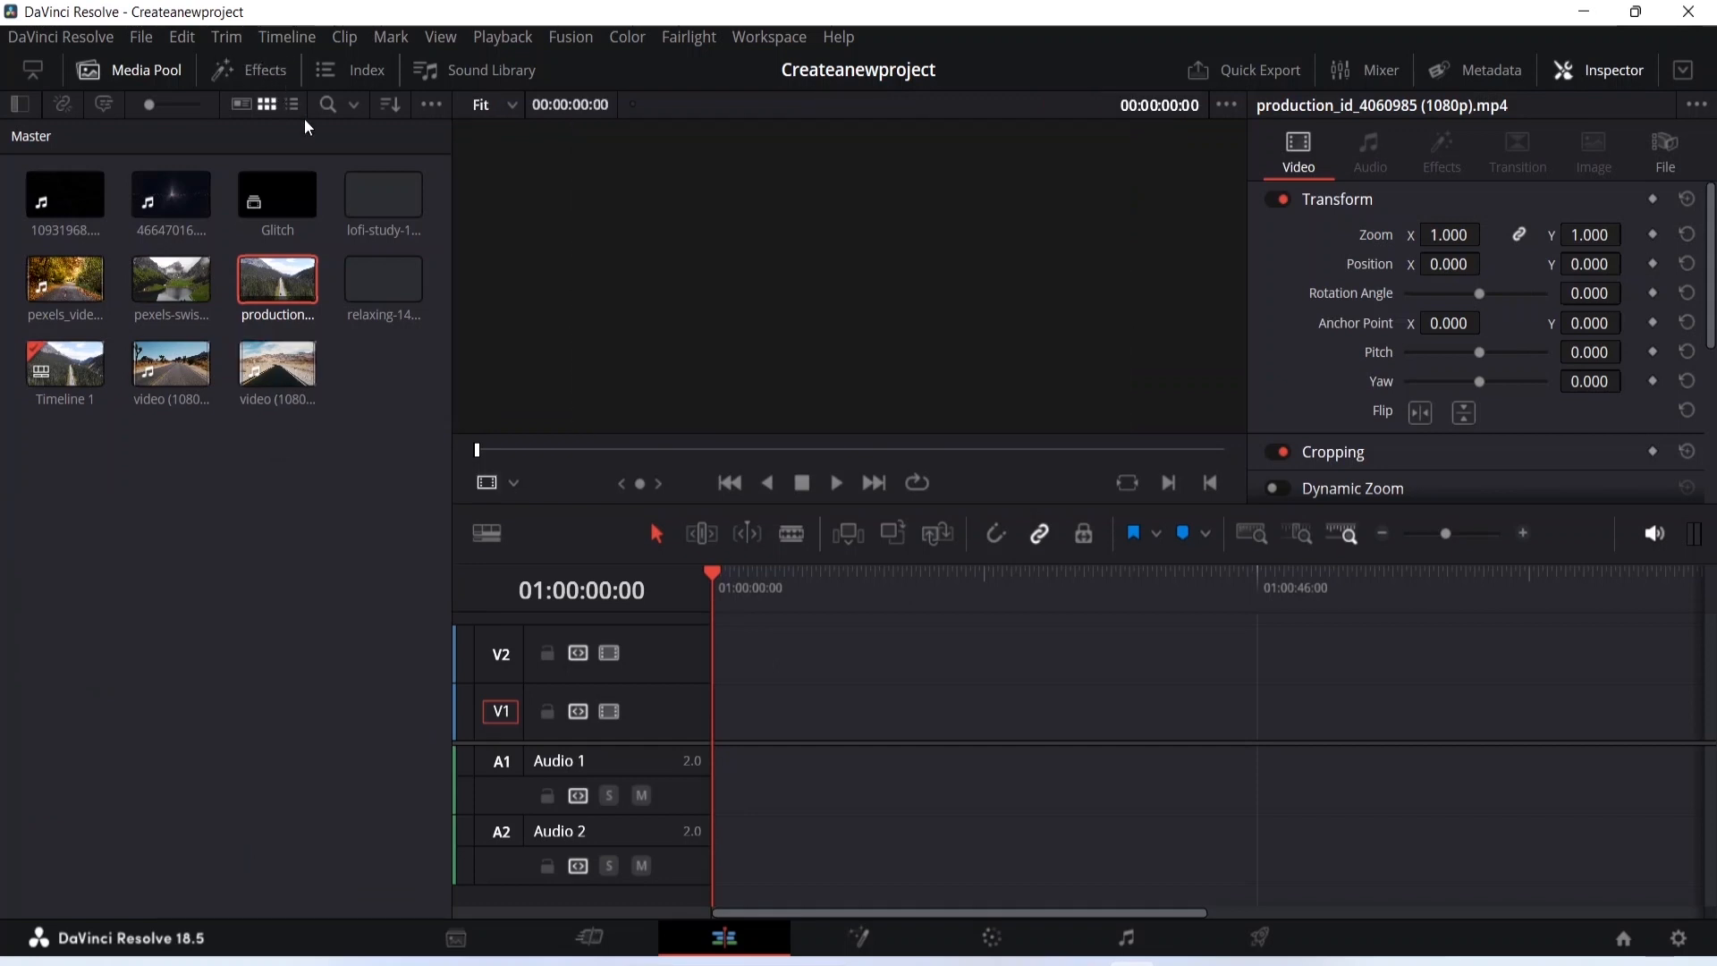
click(253, 63)
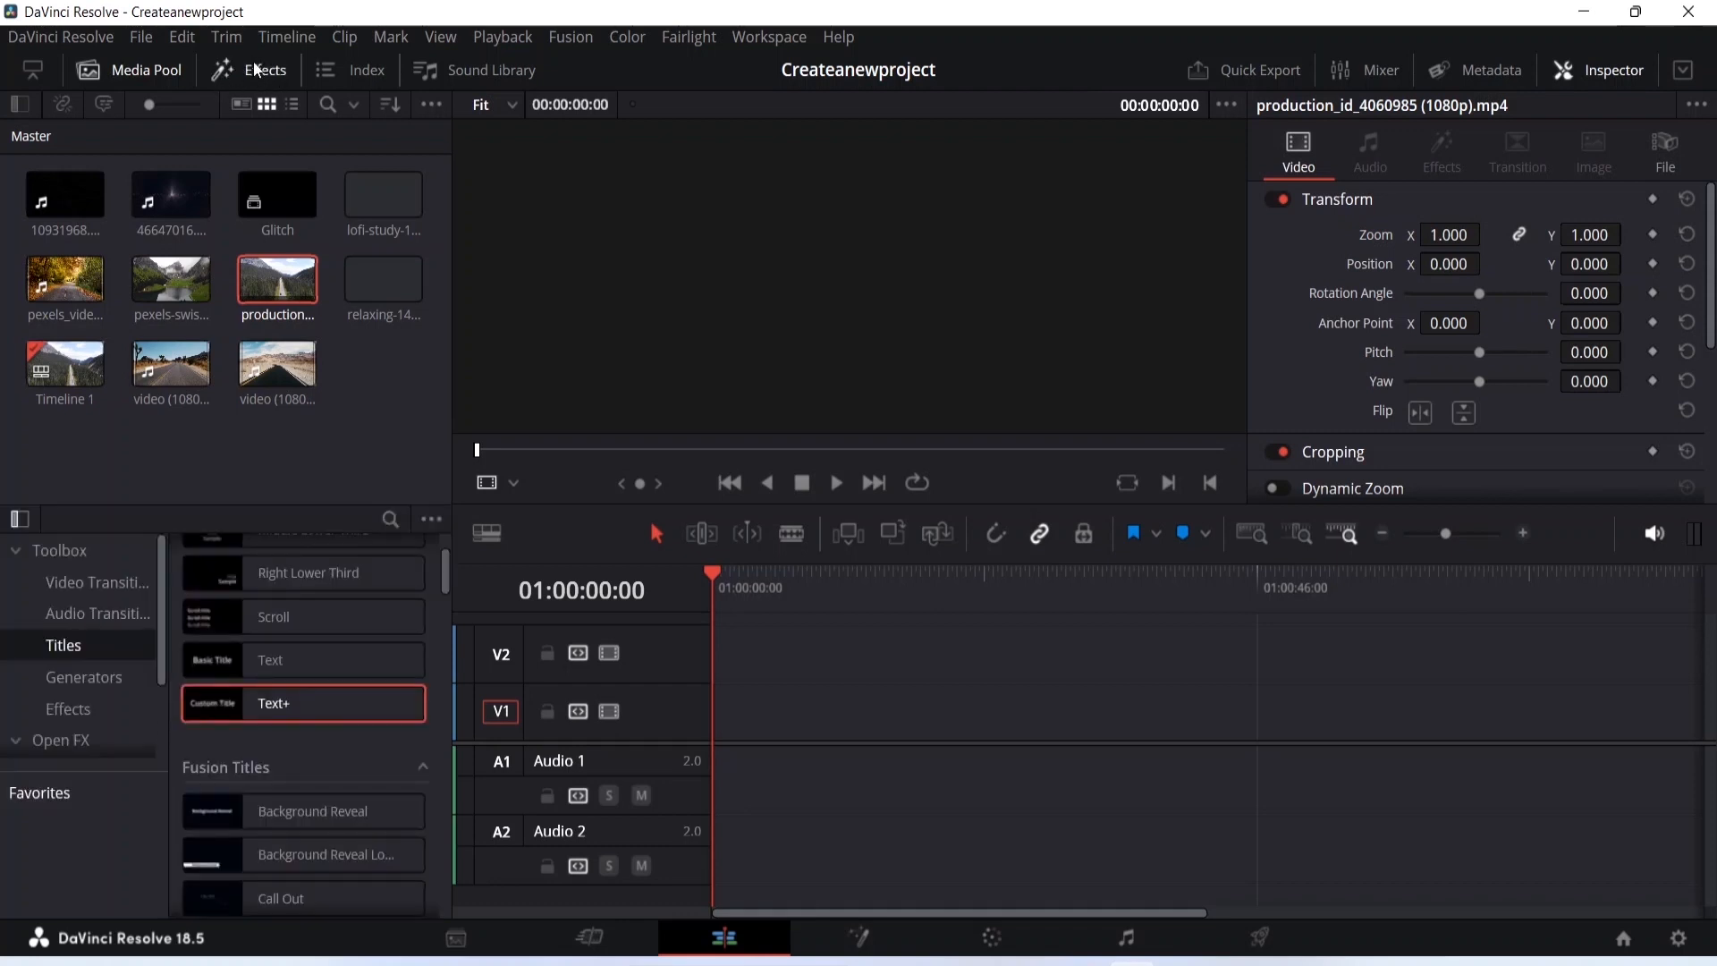
scroll(110, 571, down, 2)
scroll(99, 578, up, 2)
- Add a Text title to the start of track V1 and lengthen the clip
click(203, 656)
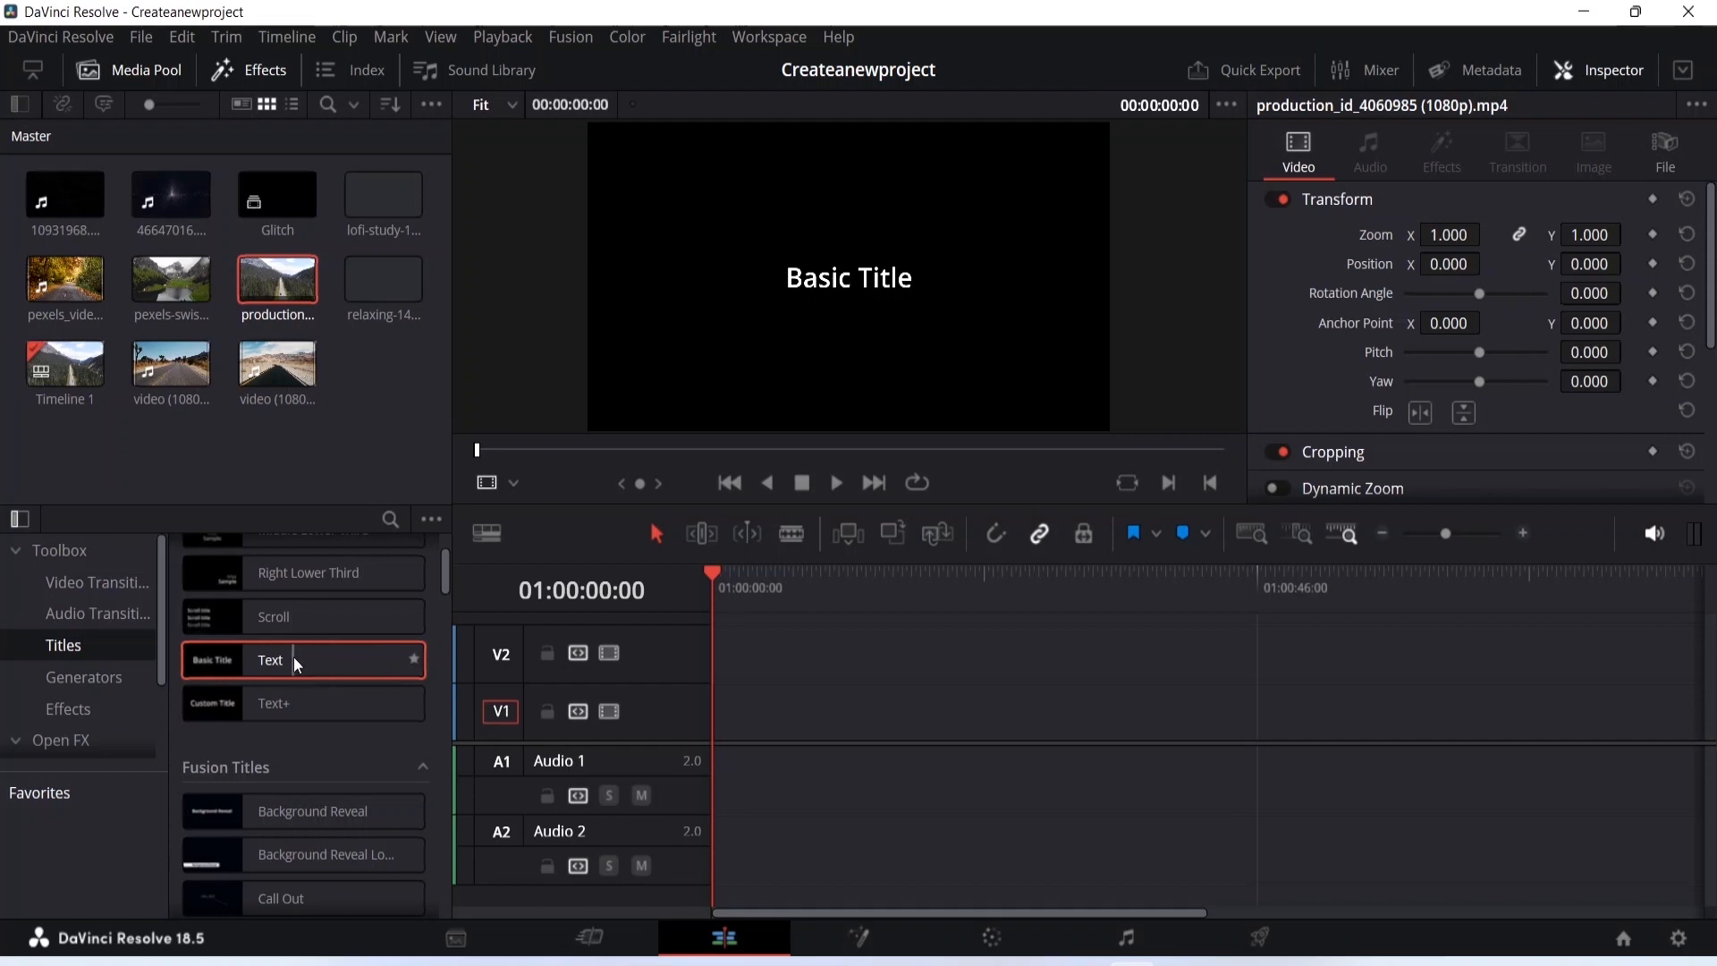
drag(292, 658, 787, 711)
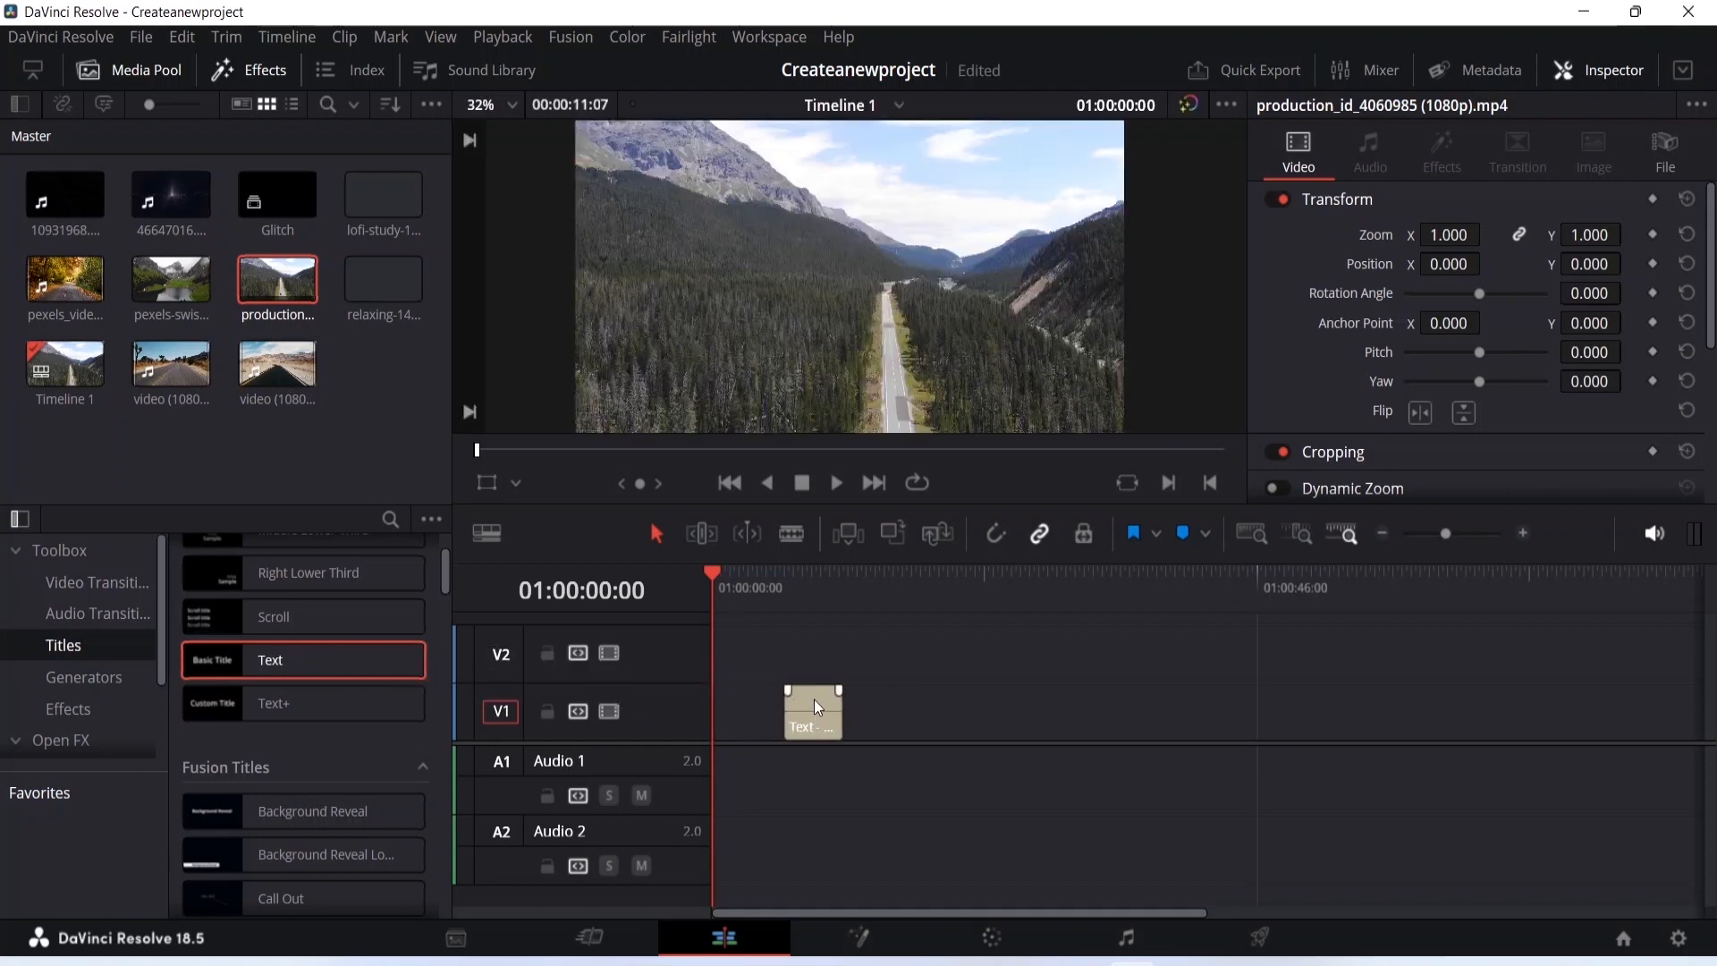
drag(815, 707, 739, 701)
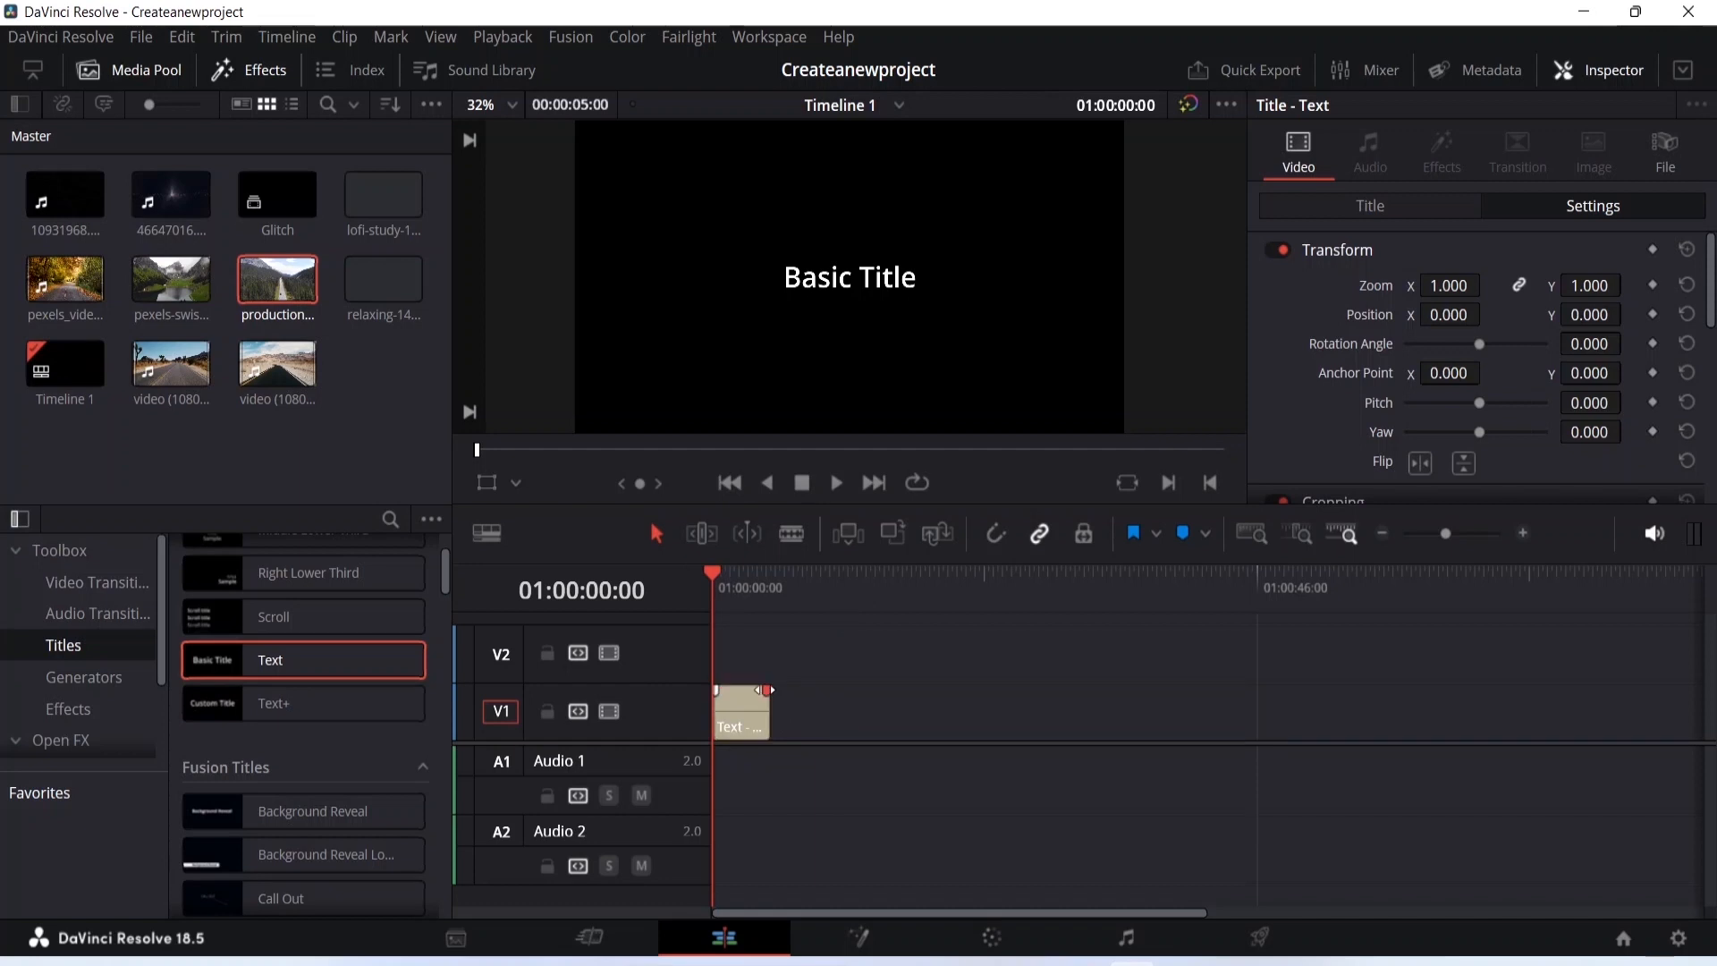
click(831, 695)
drag(771, 716, 871, 717)
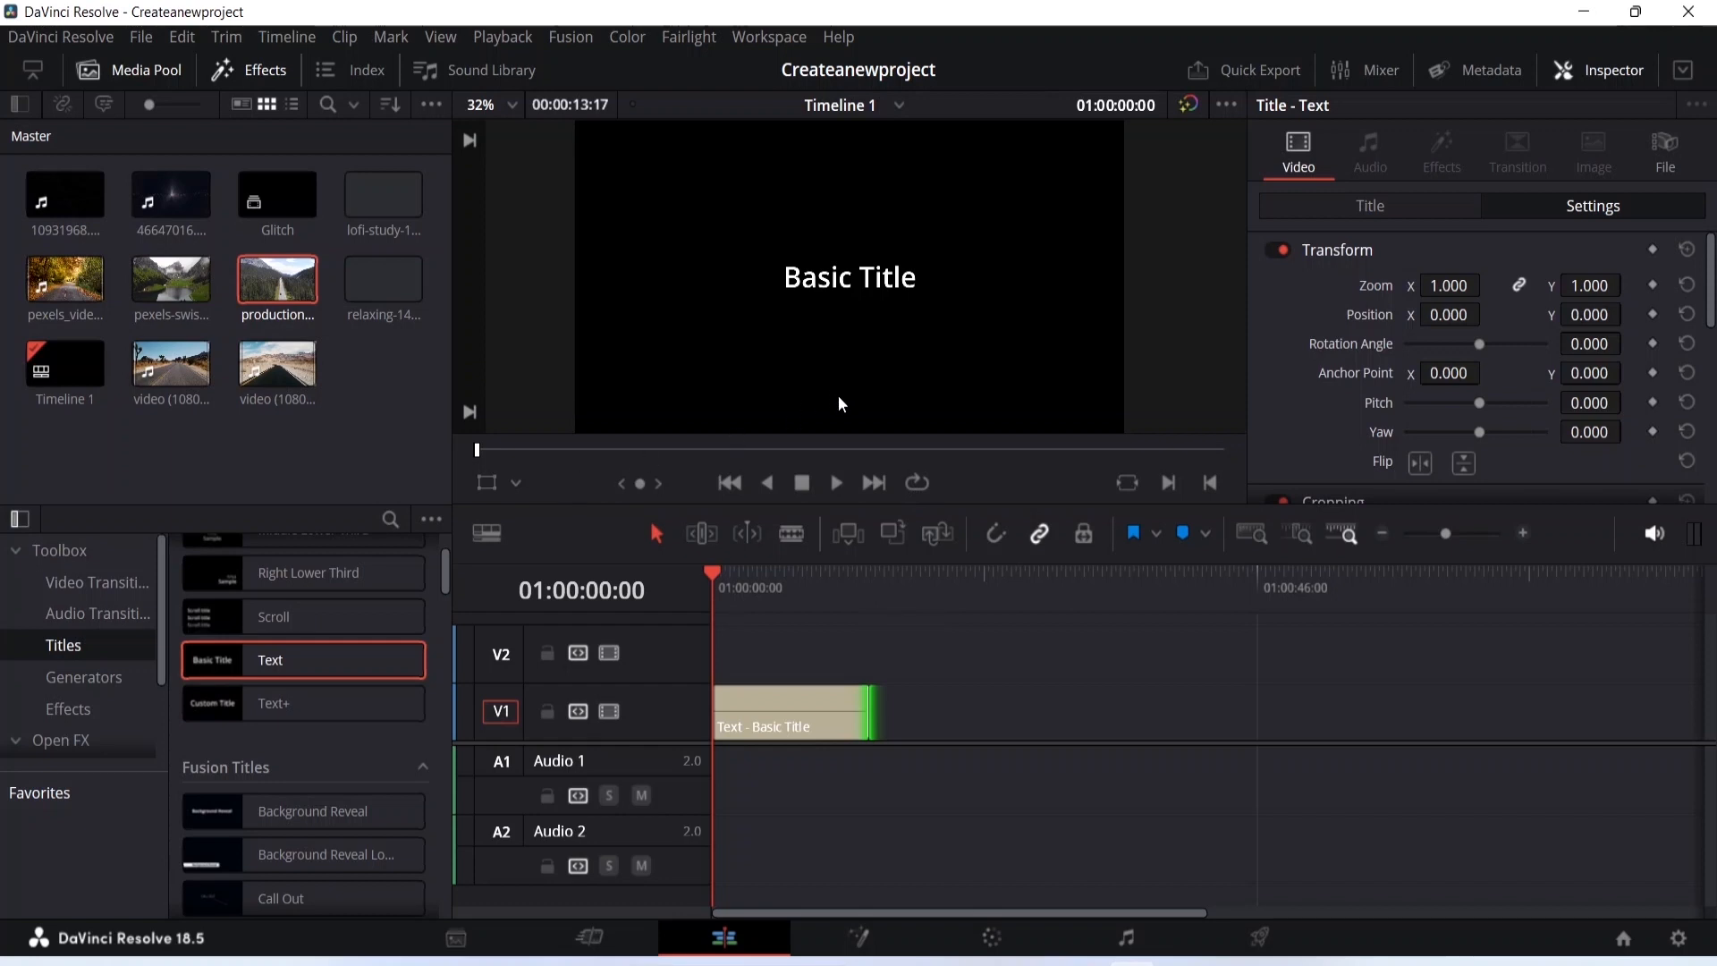
scroll(781, 404, down, 1)
scroll(1342, 349, down, 3)
scroll(1340, 354, up, 3)
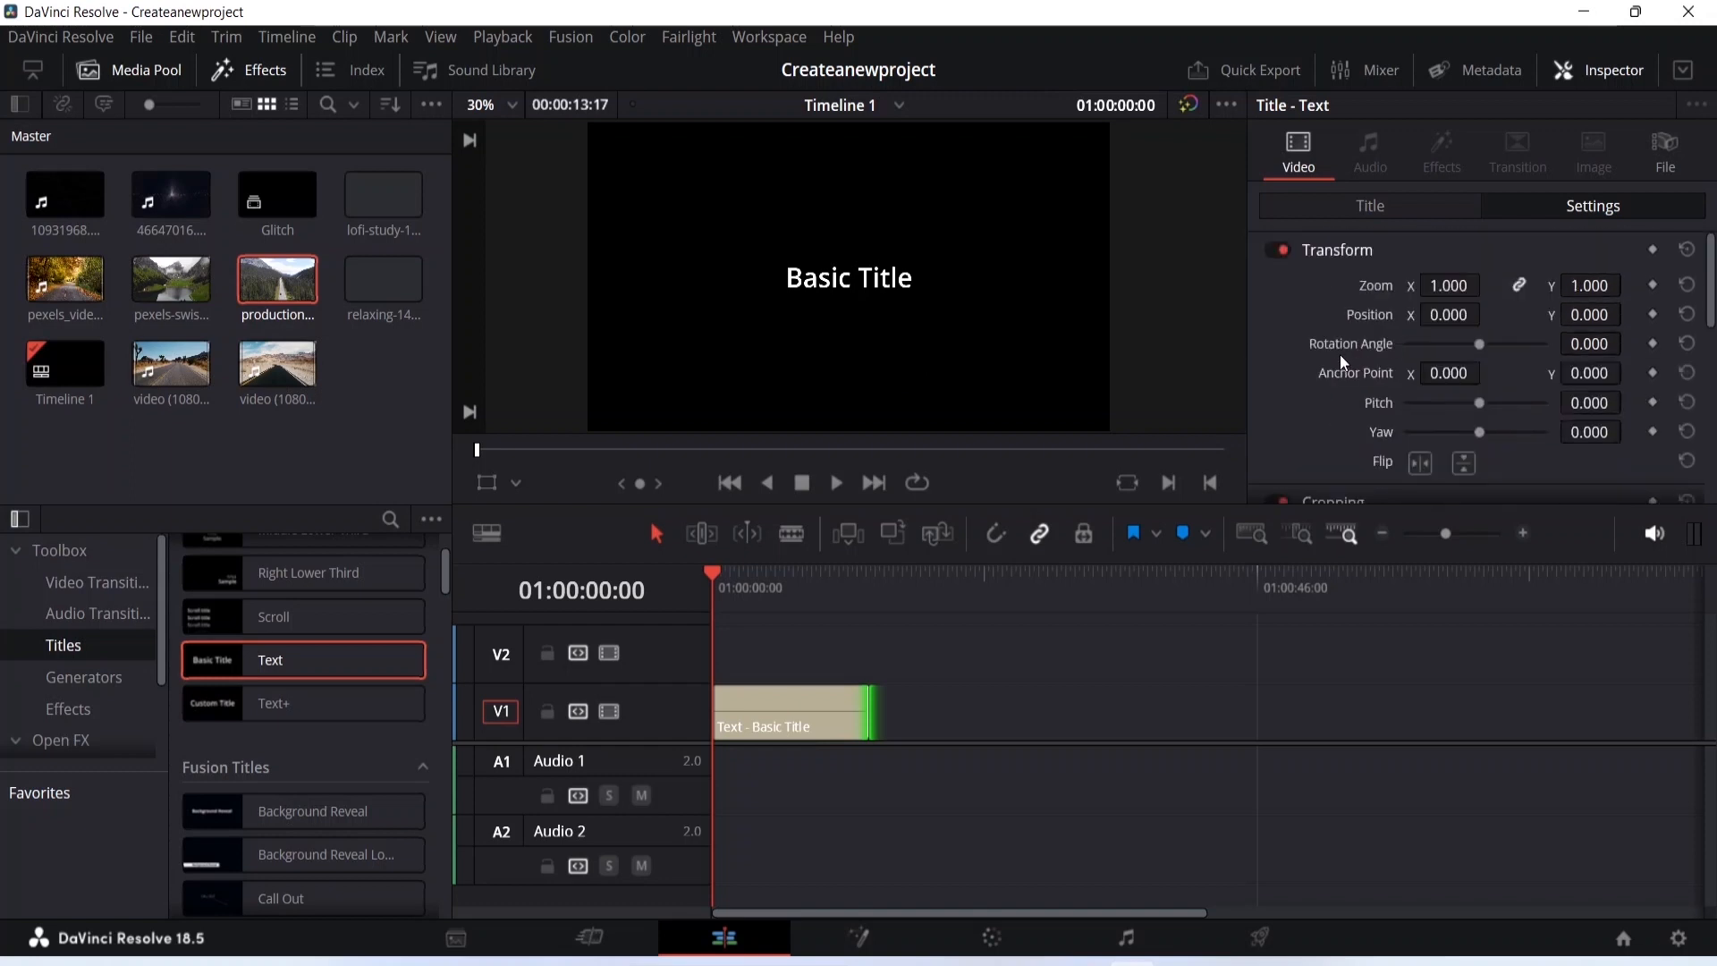
- Replace the title's text with Canada
click(1369, 213)
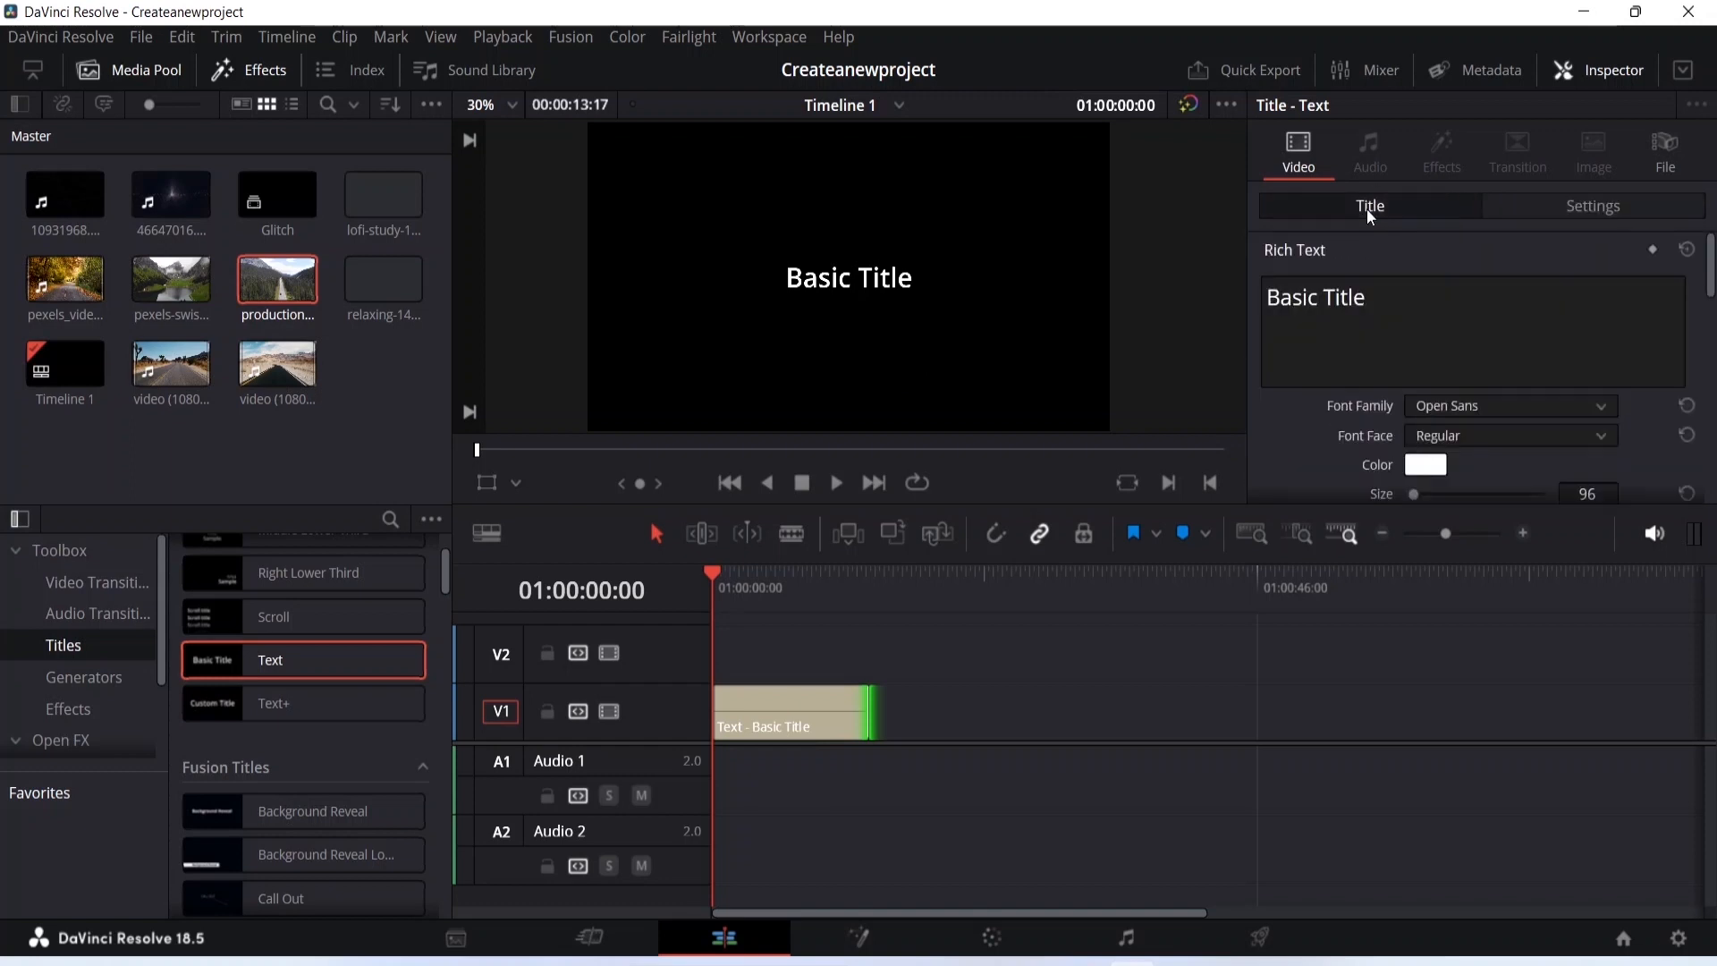
click(1388, 298)
key(BackSpace)
key(BackSpace)
key(BackSpace)
key(BackSpace)
key(BackSpace)
key(BackSpace)
key(BackSpace)
key(BackSpace)
key(BackSpace)
key(BackSpace)
key(BackSpace)
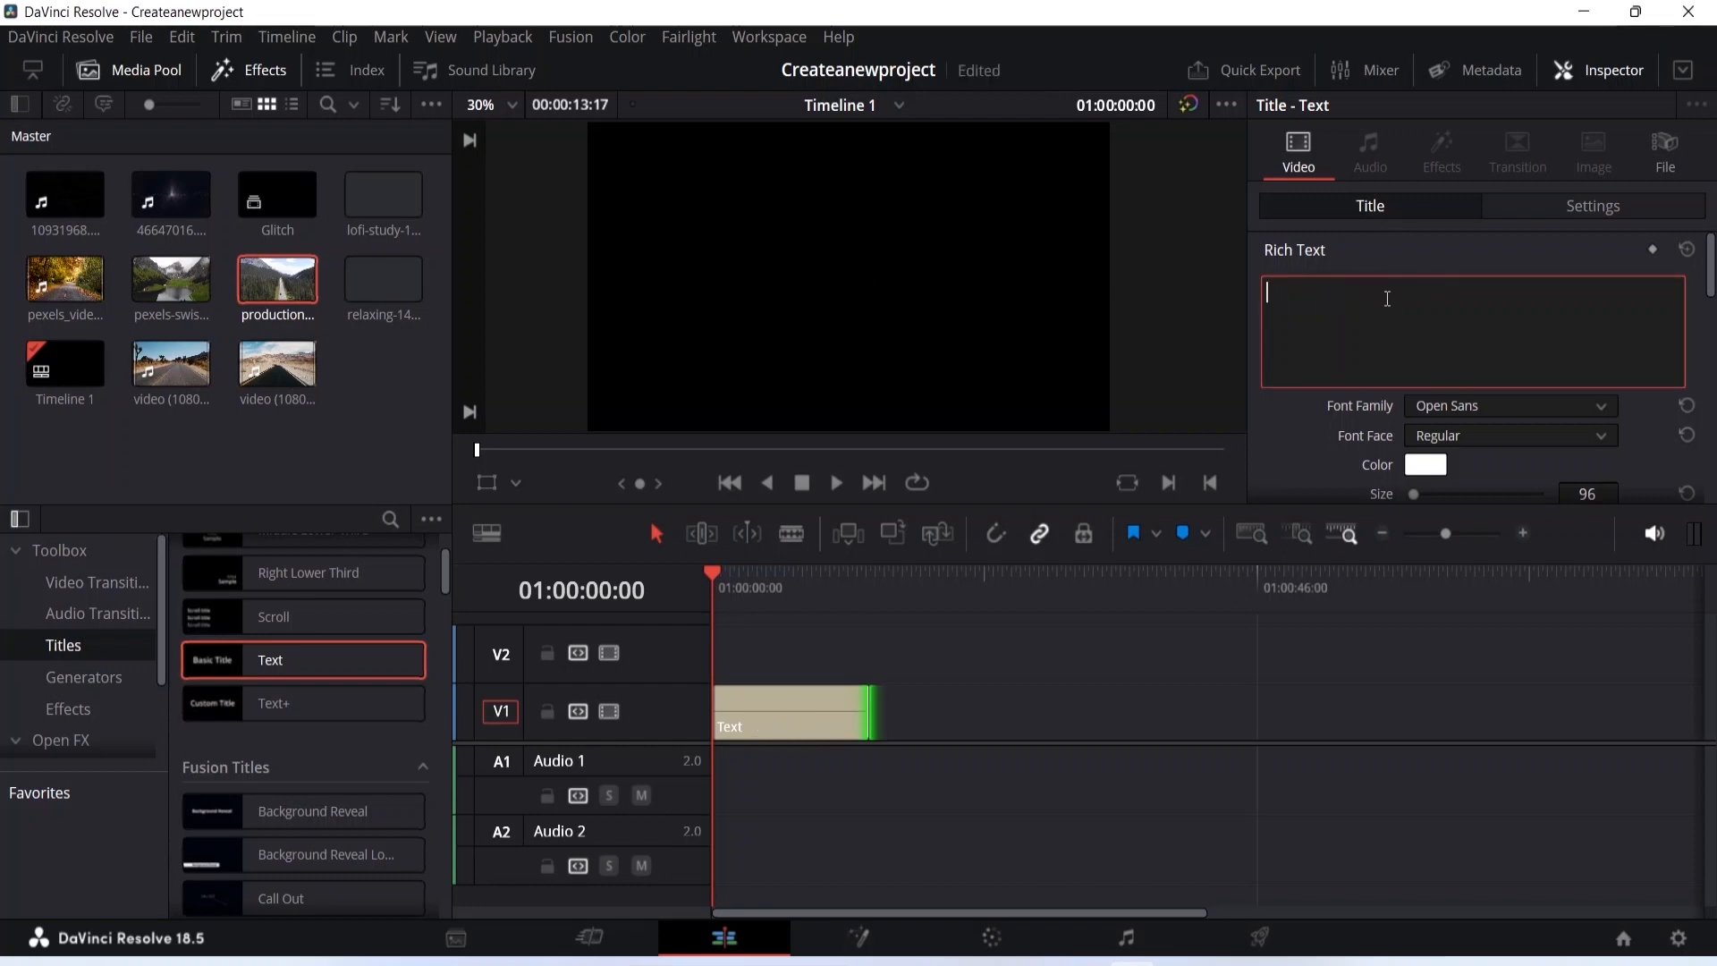
text(Canada)
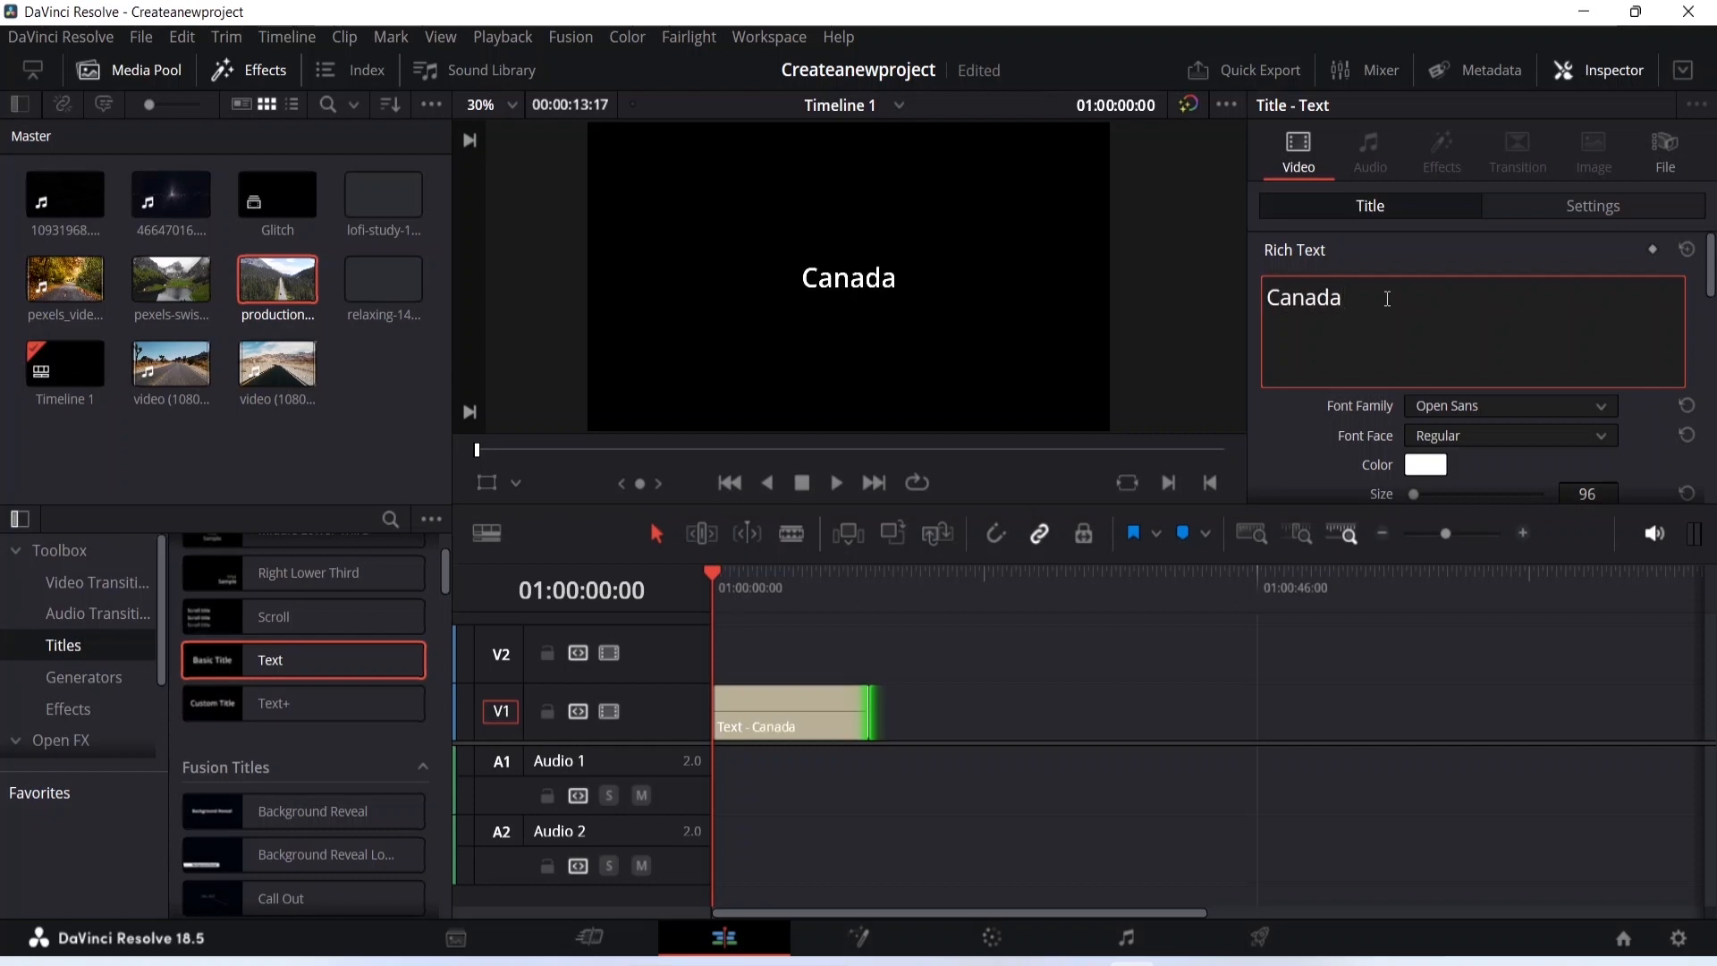
- Change the title's text to World War Z
key(BackSpace)
key(BackSpace)
key(BackSpace)
key(BackSpace)
key(BackSpace)
key(BackSpace)
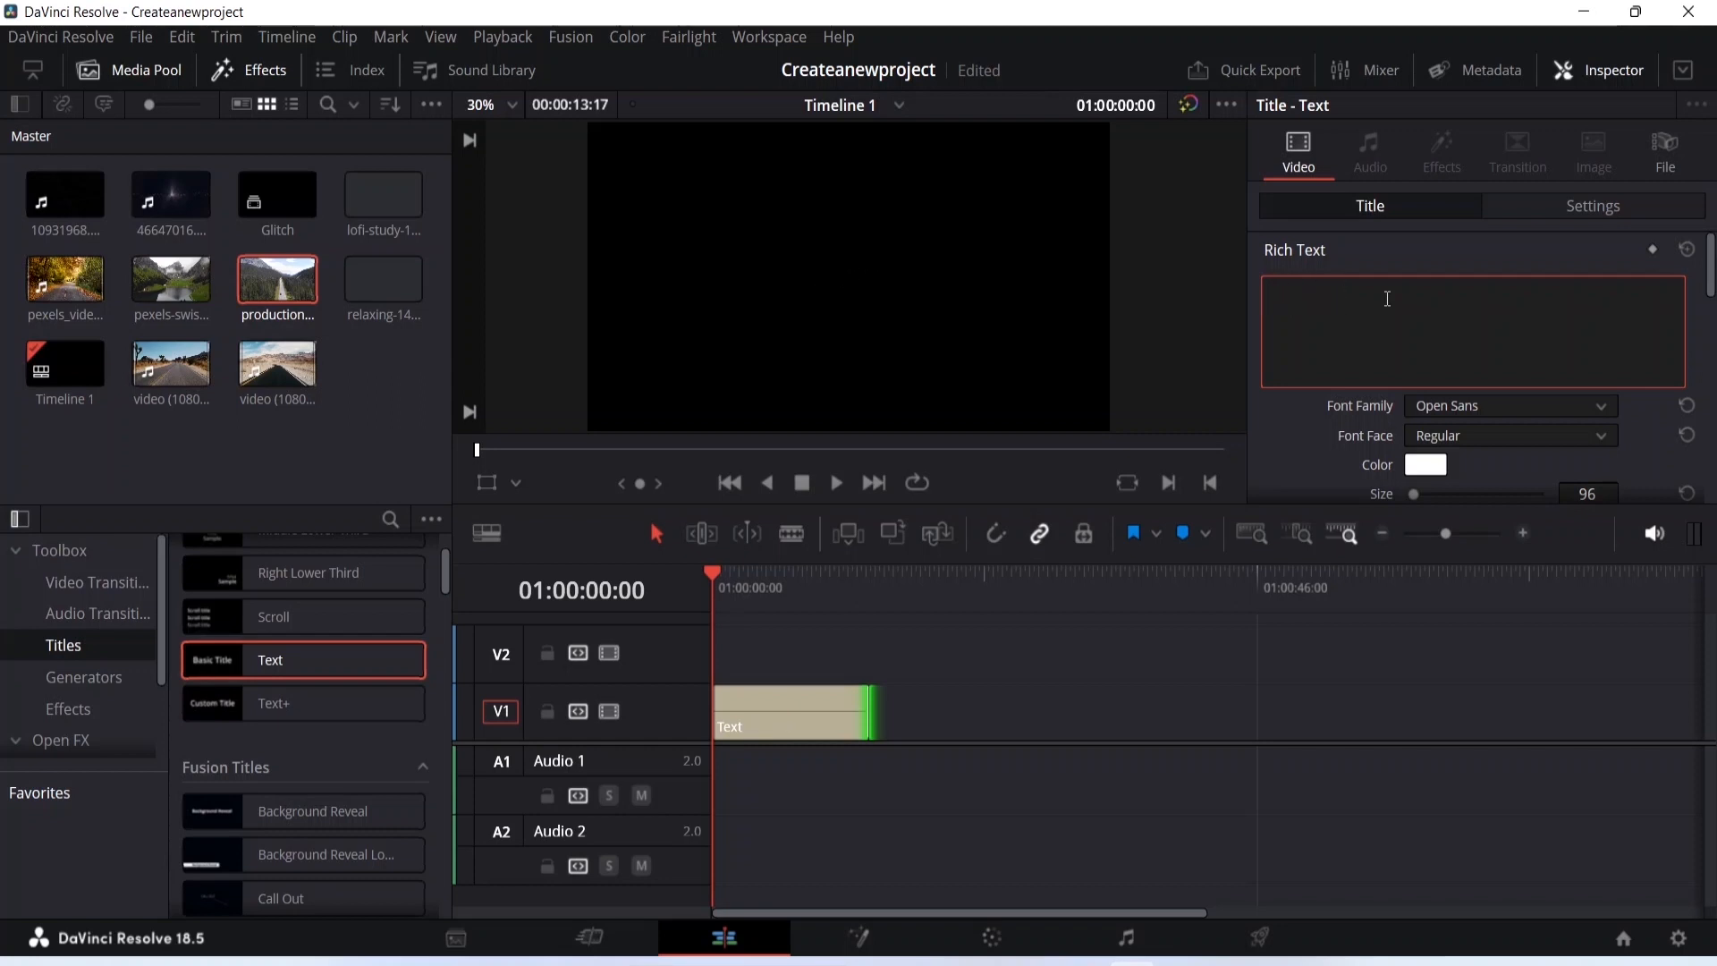
text(World War )
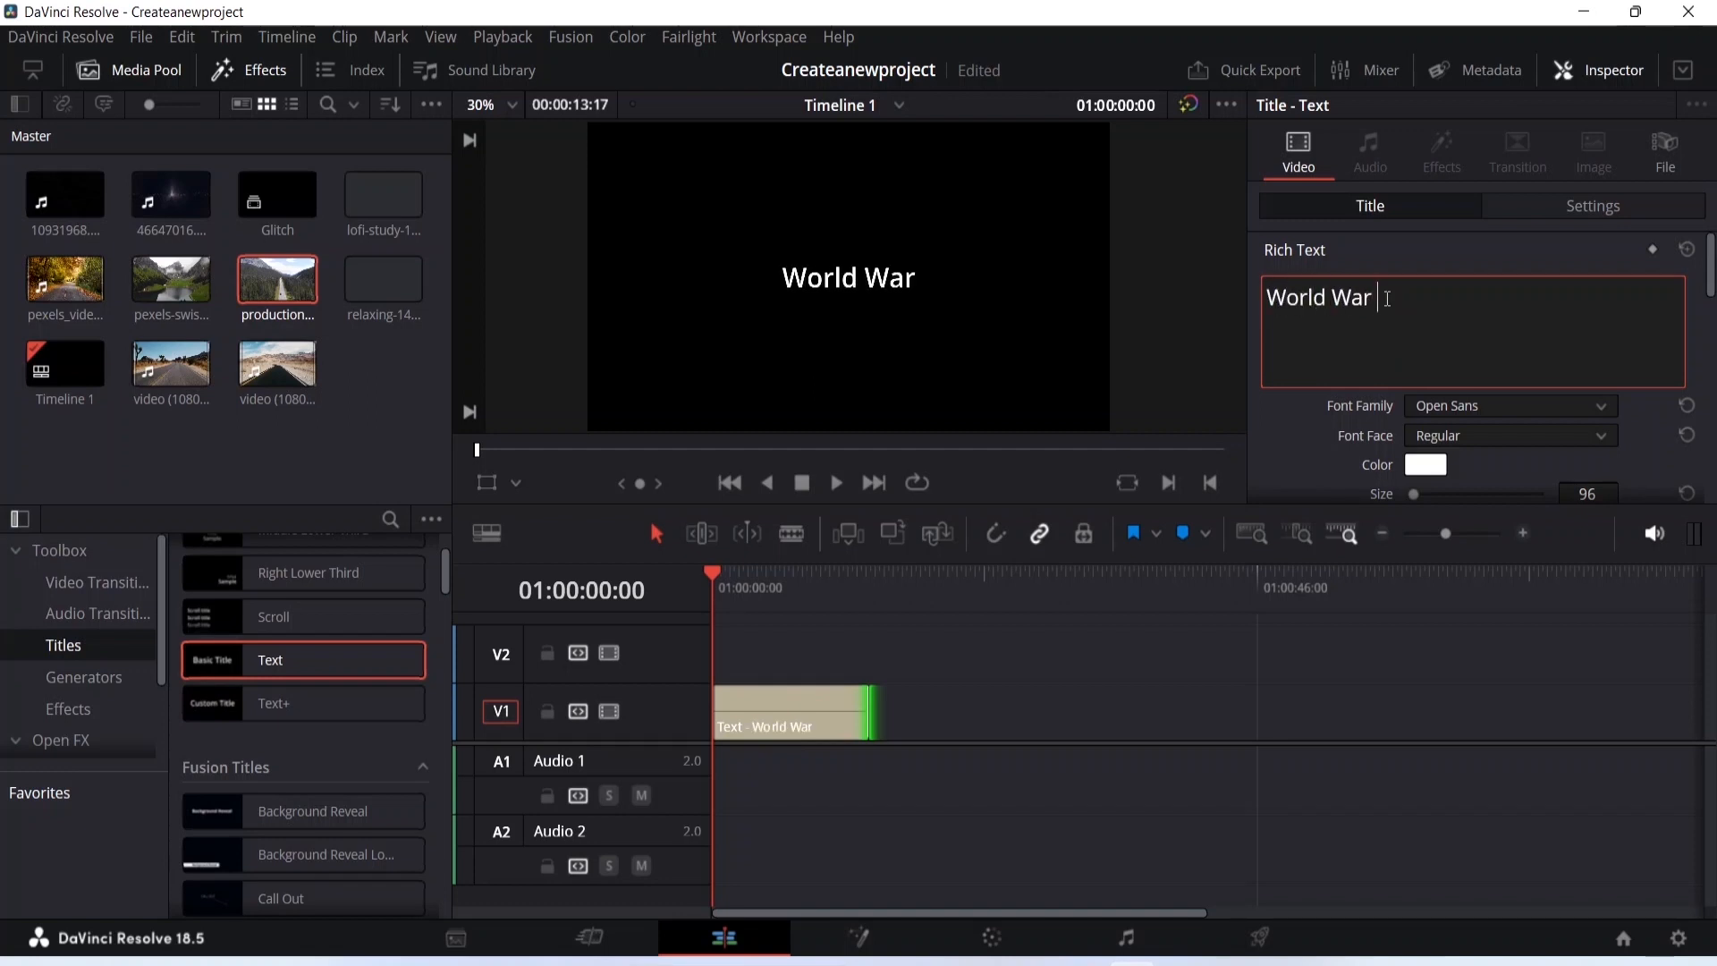
text(Z--)
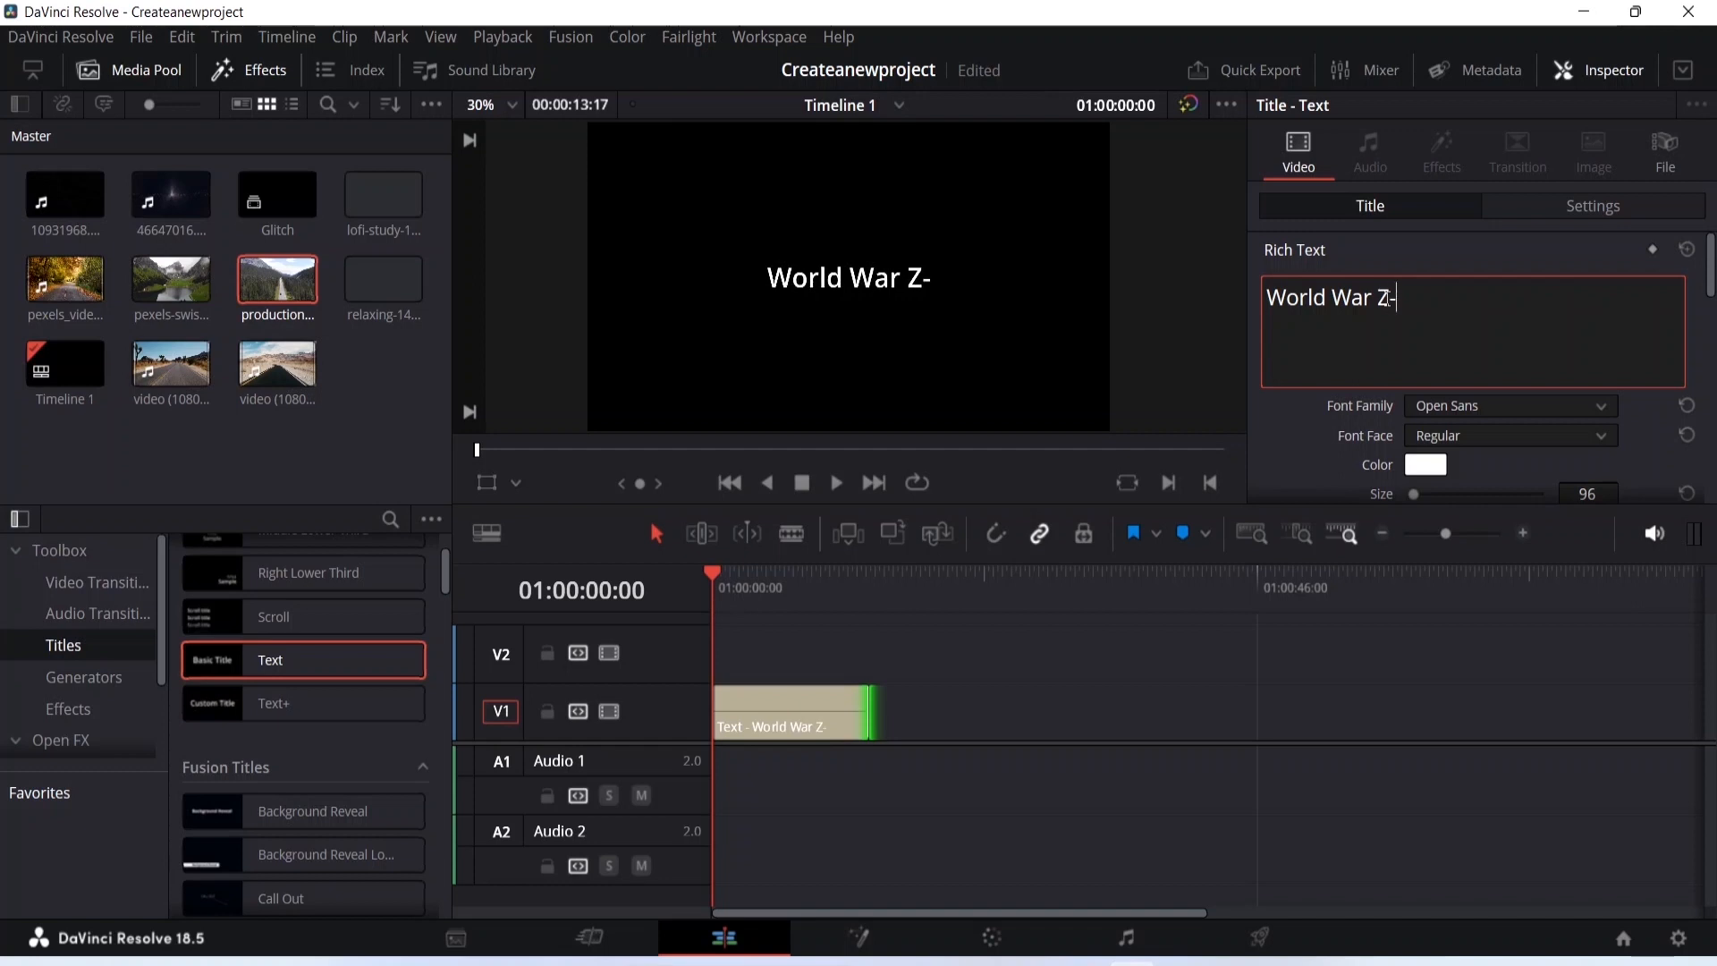
key(BackSpace)
key(BackSpace)
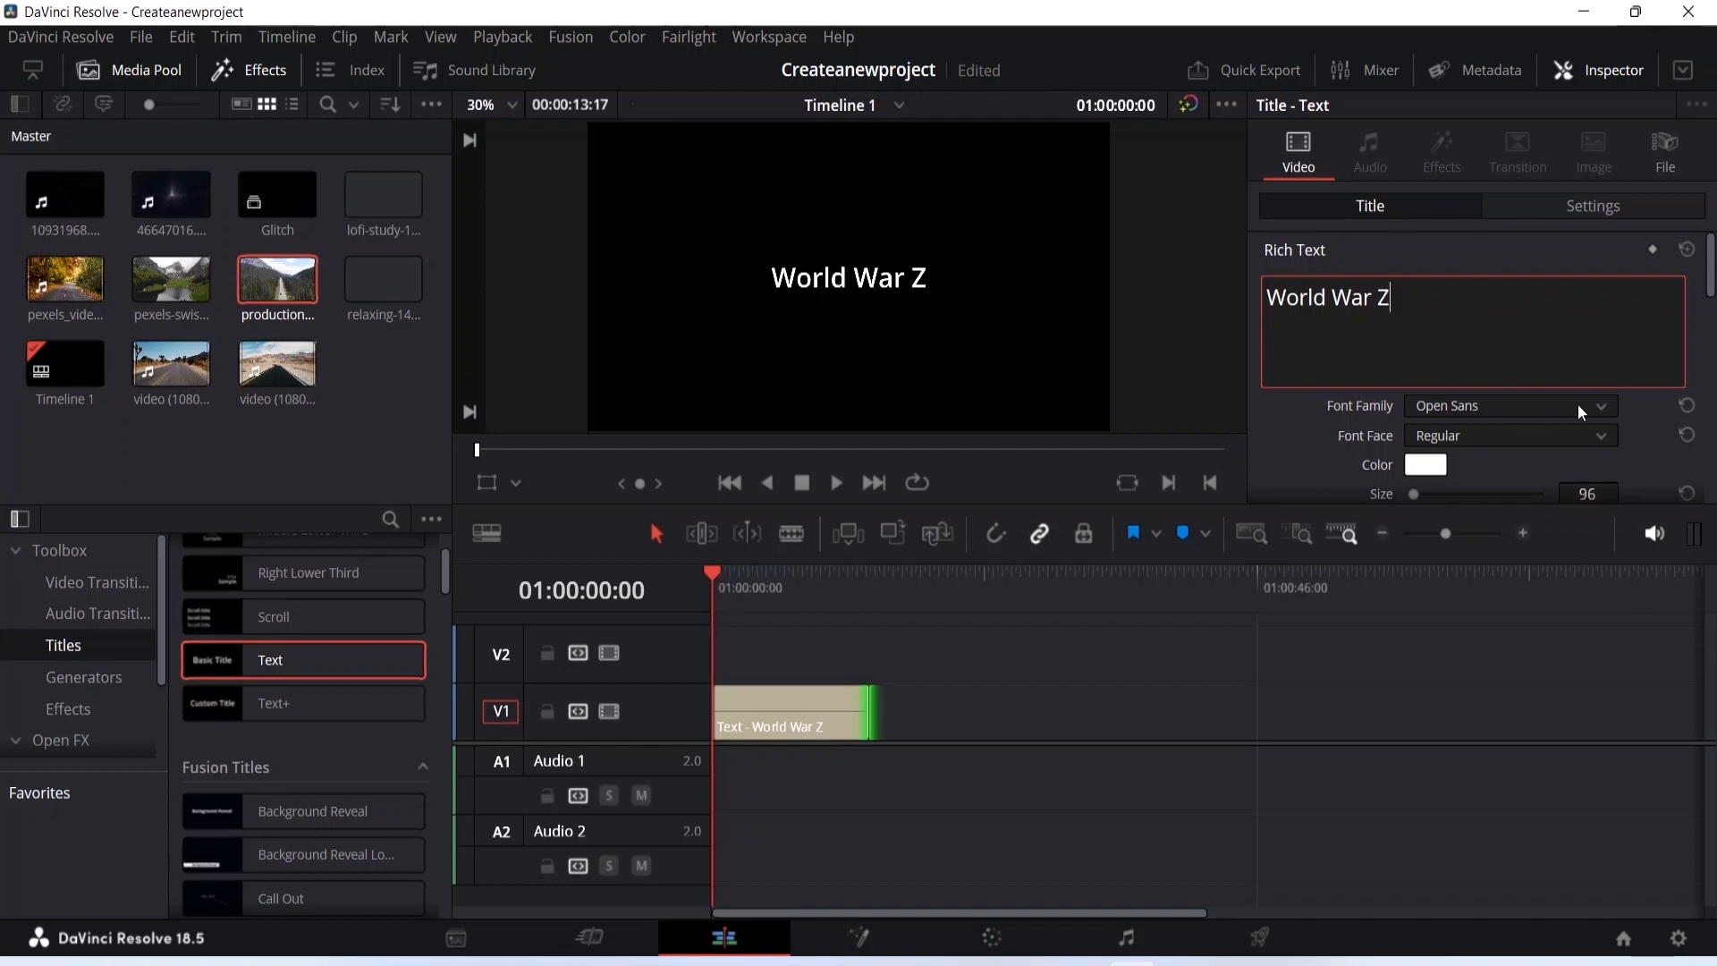
- Set the title's font family to NSimSun
scroll(1606, 408, down, 1)
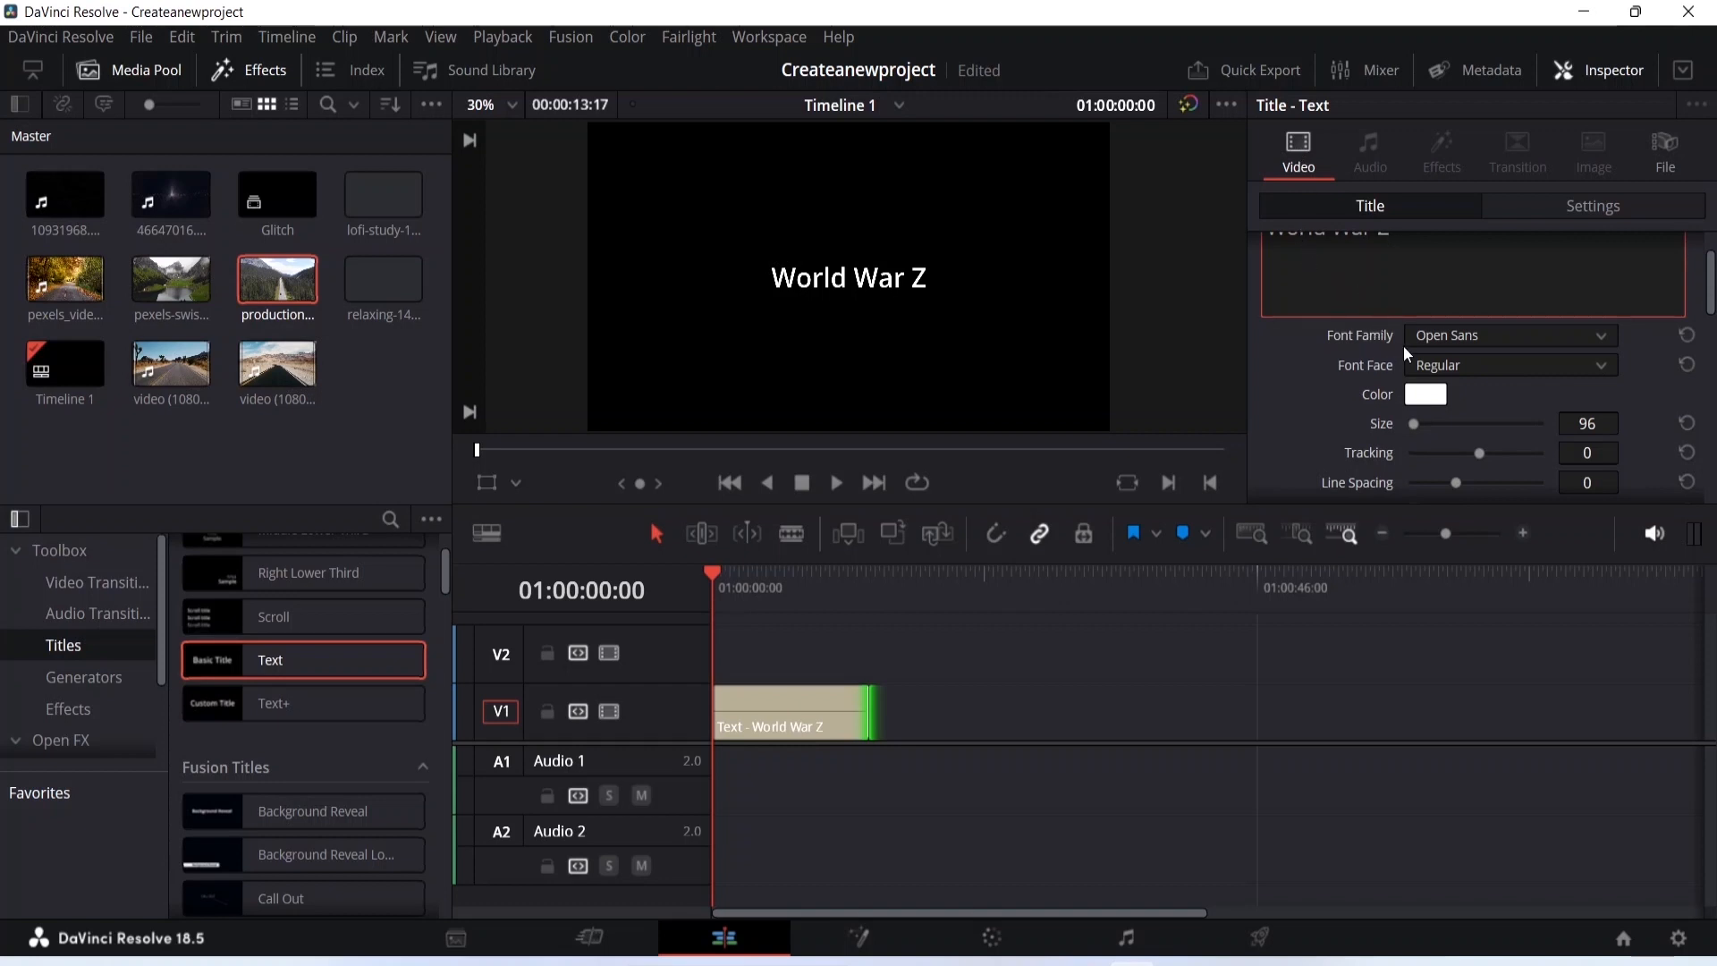
click(1598, 336)
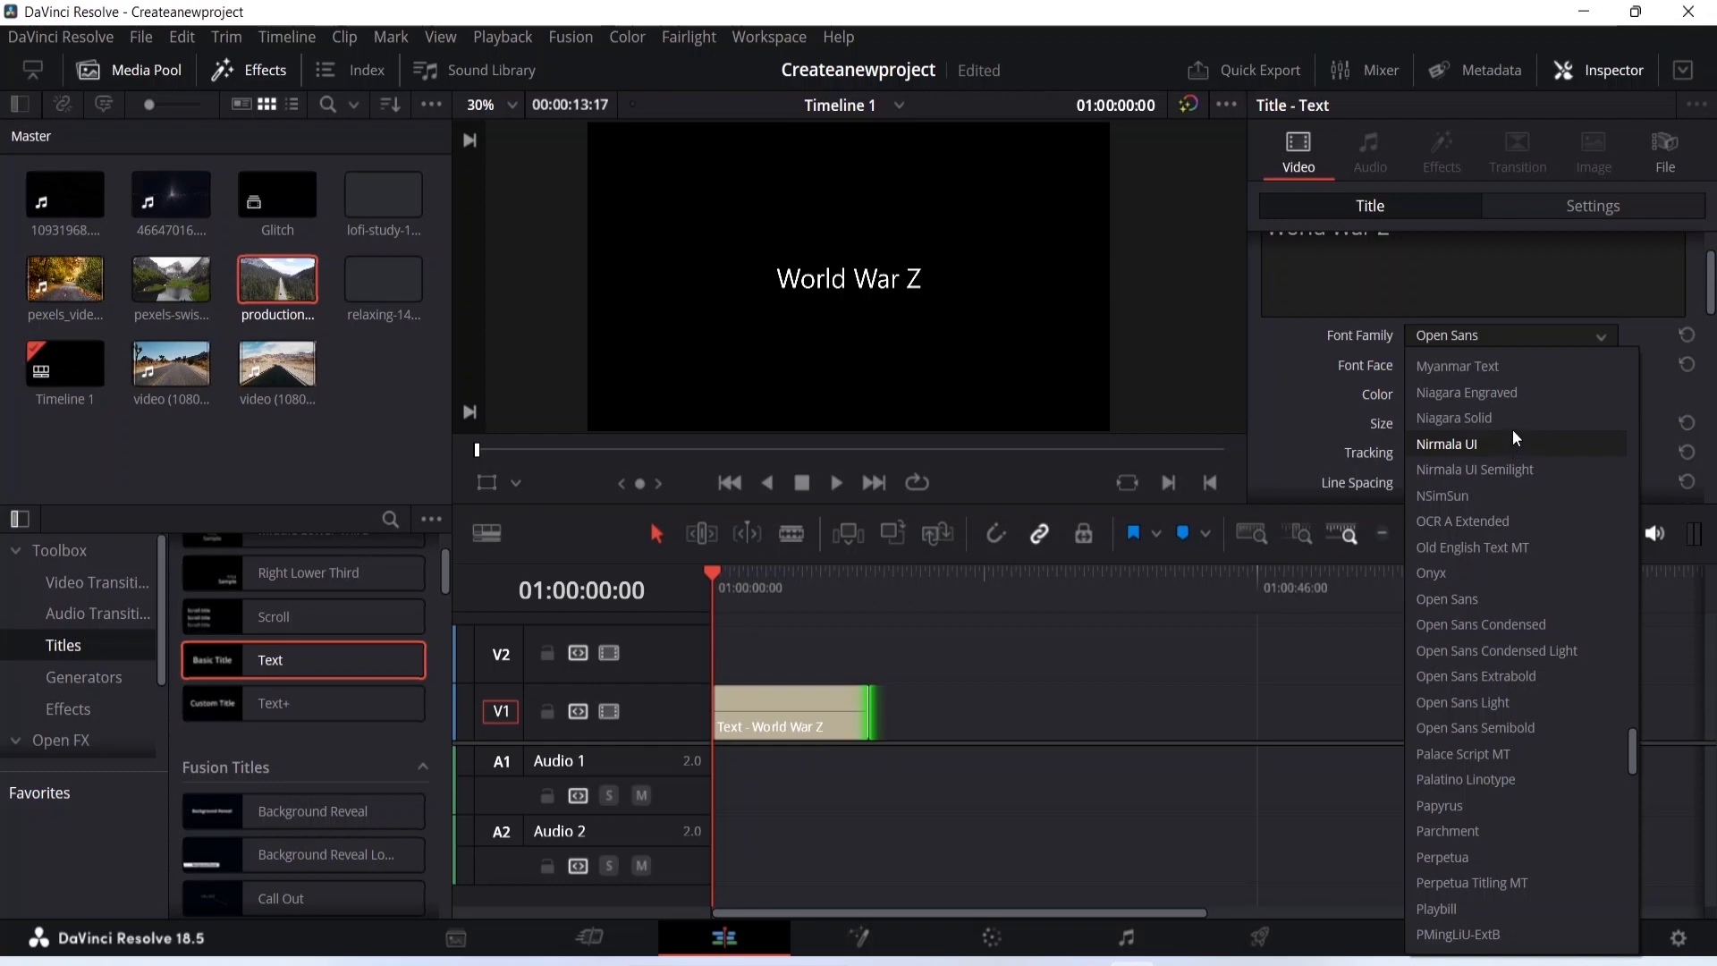
click(1515, 495)
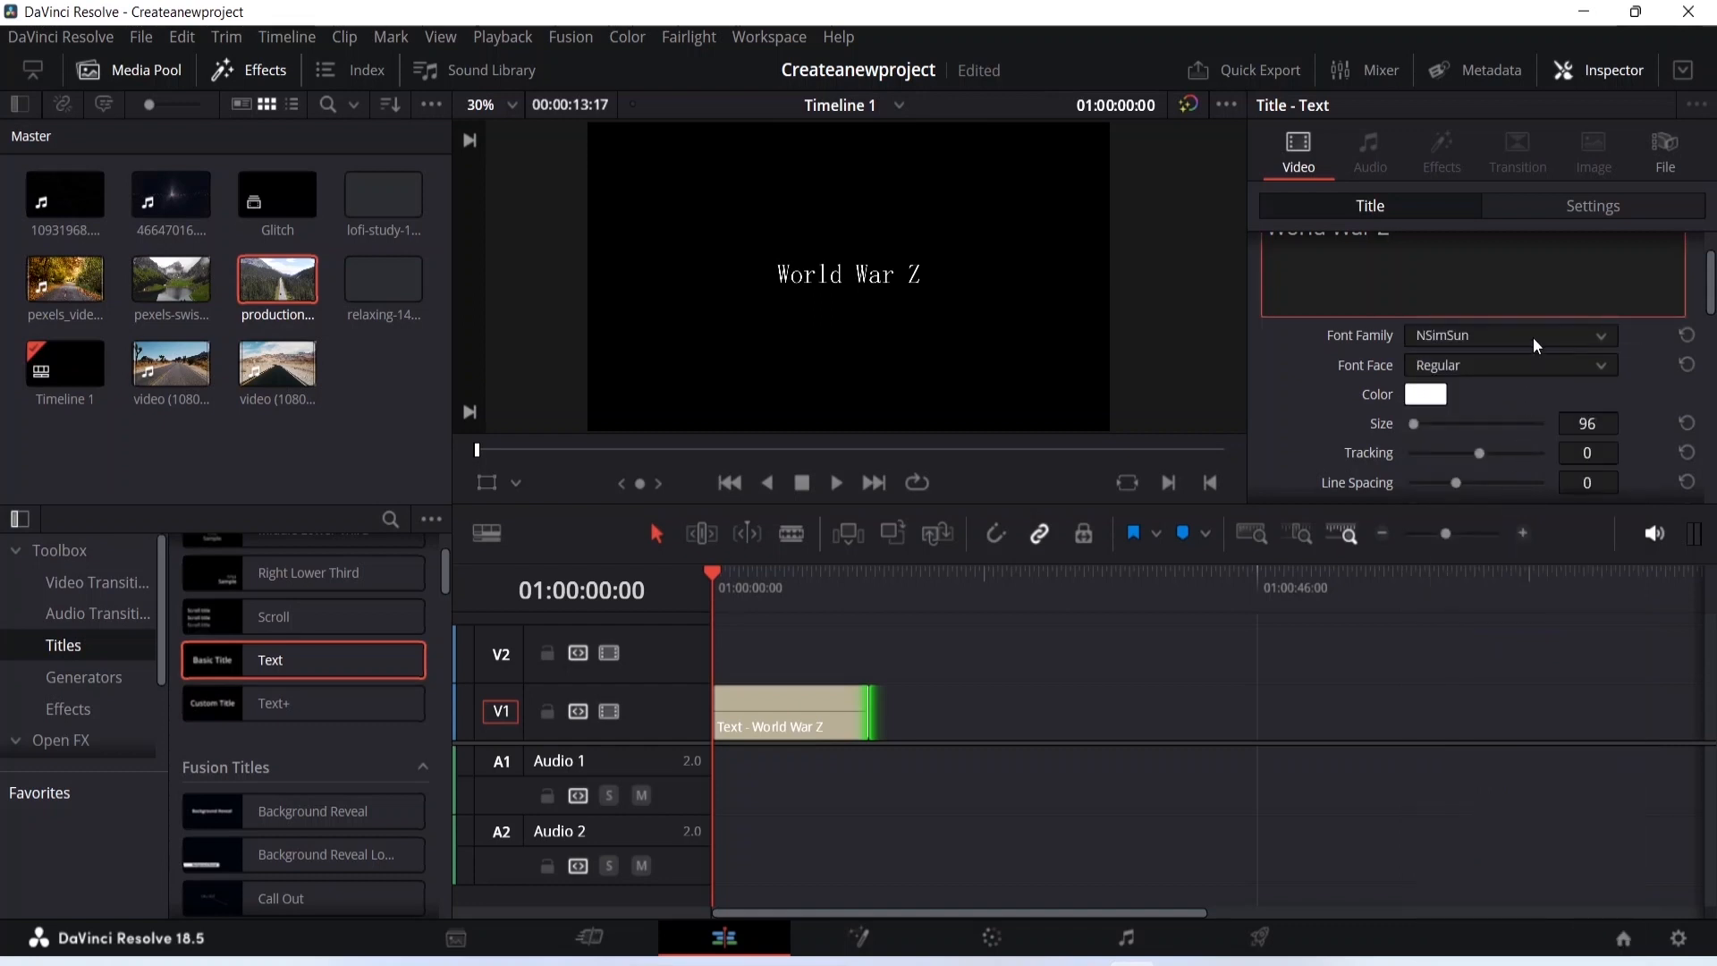
click(1526, 361)
click(1526, 362)
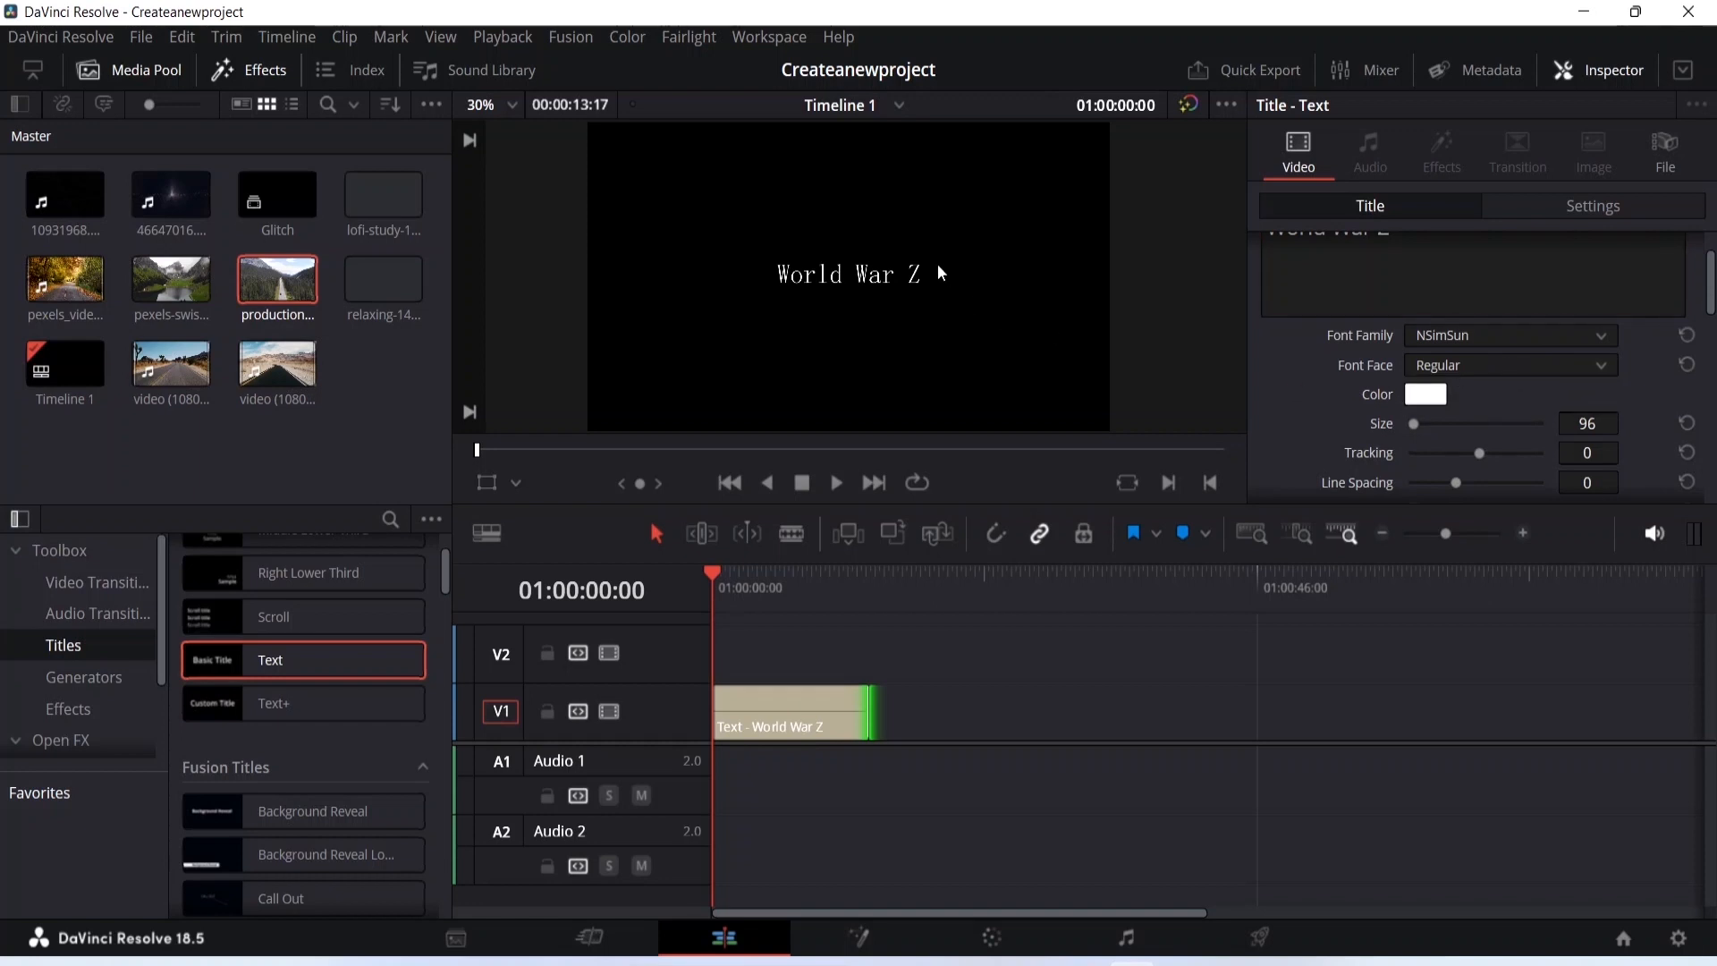
- Set the text color to grey #797979
click(1426, 395)
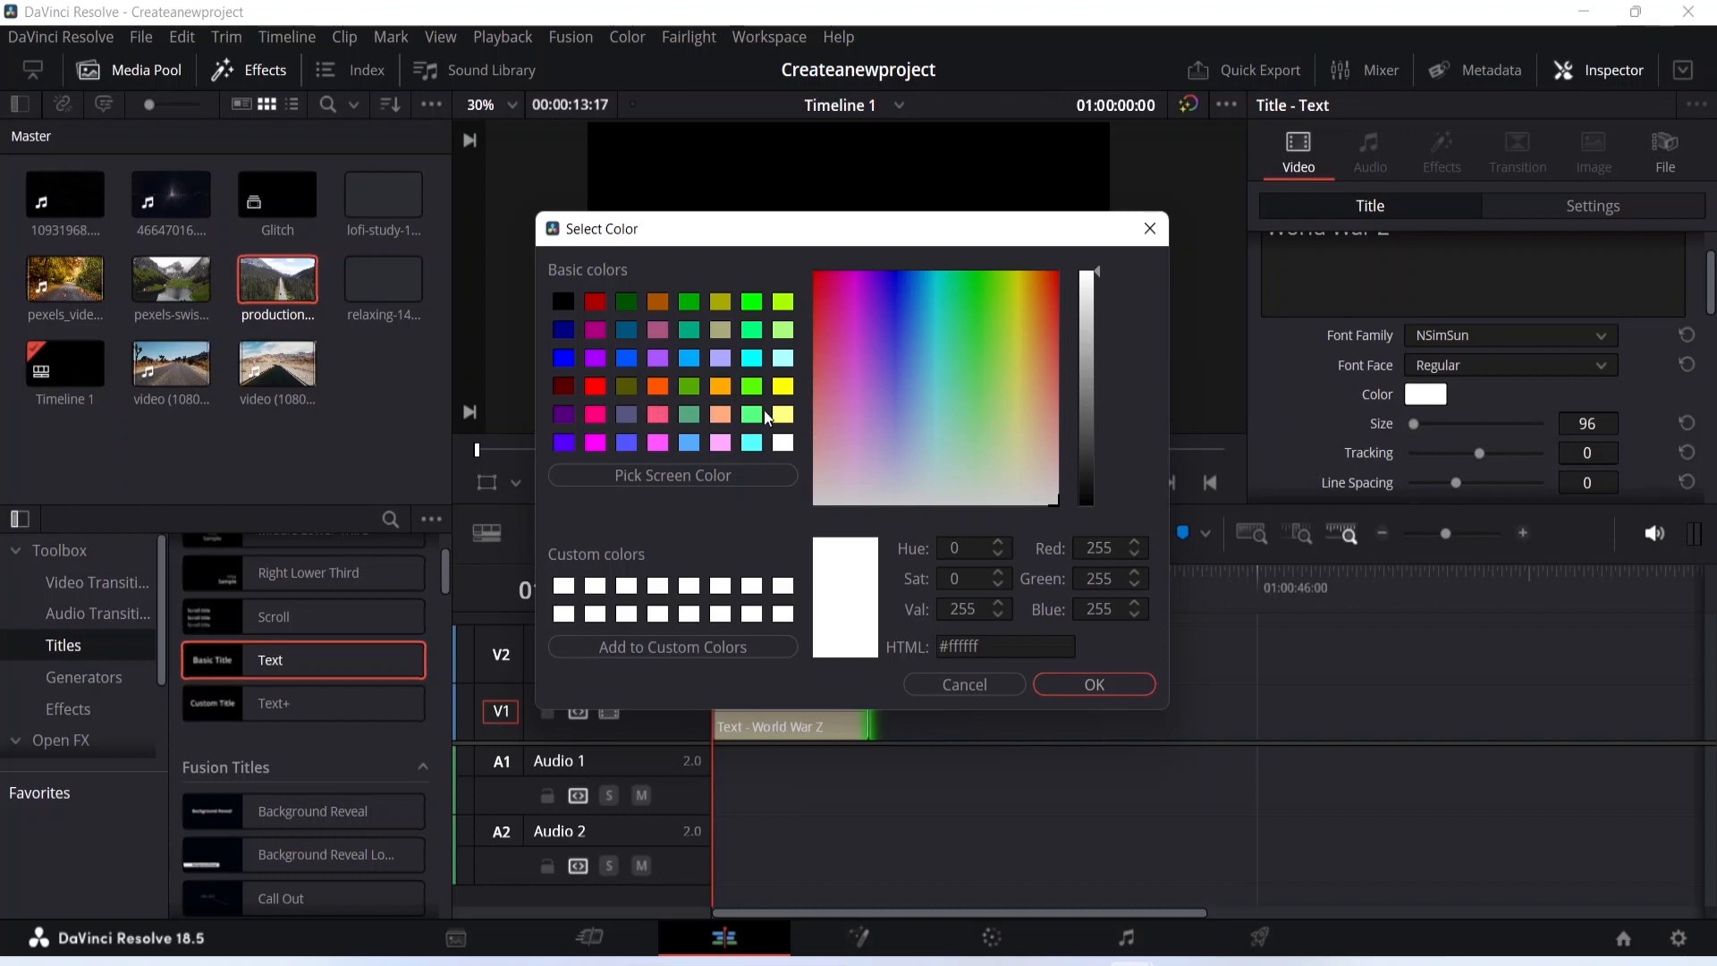
drag(1098, 271, 1093, 394)
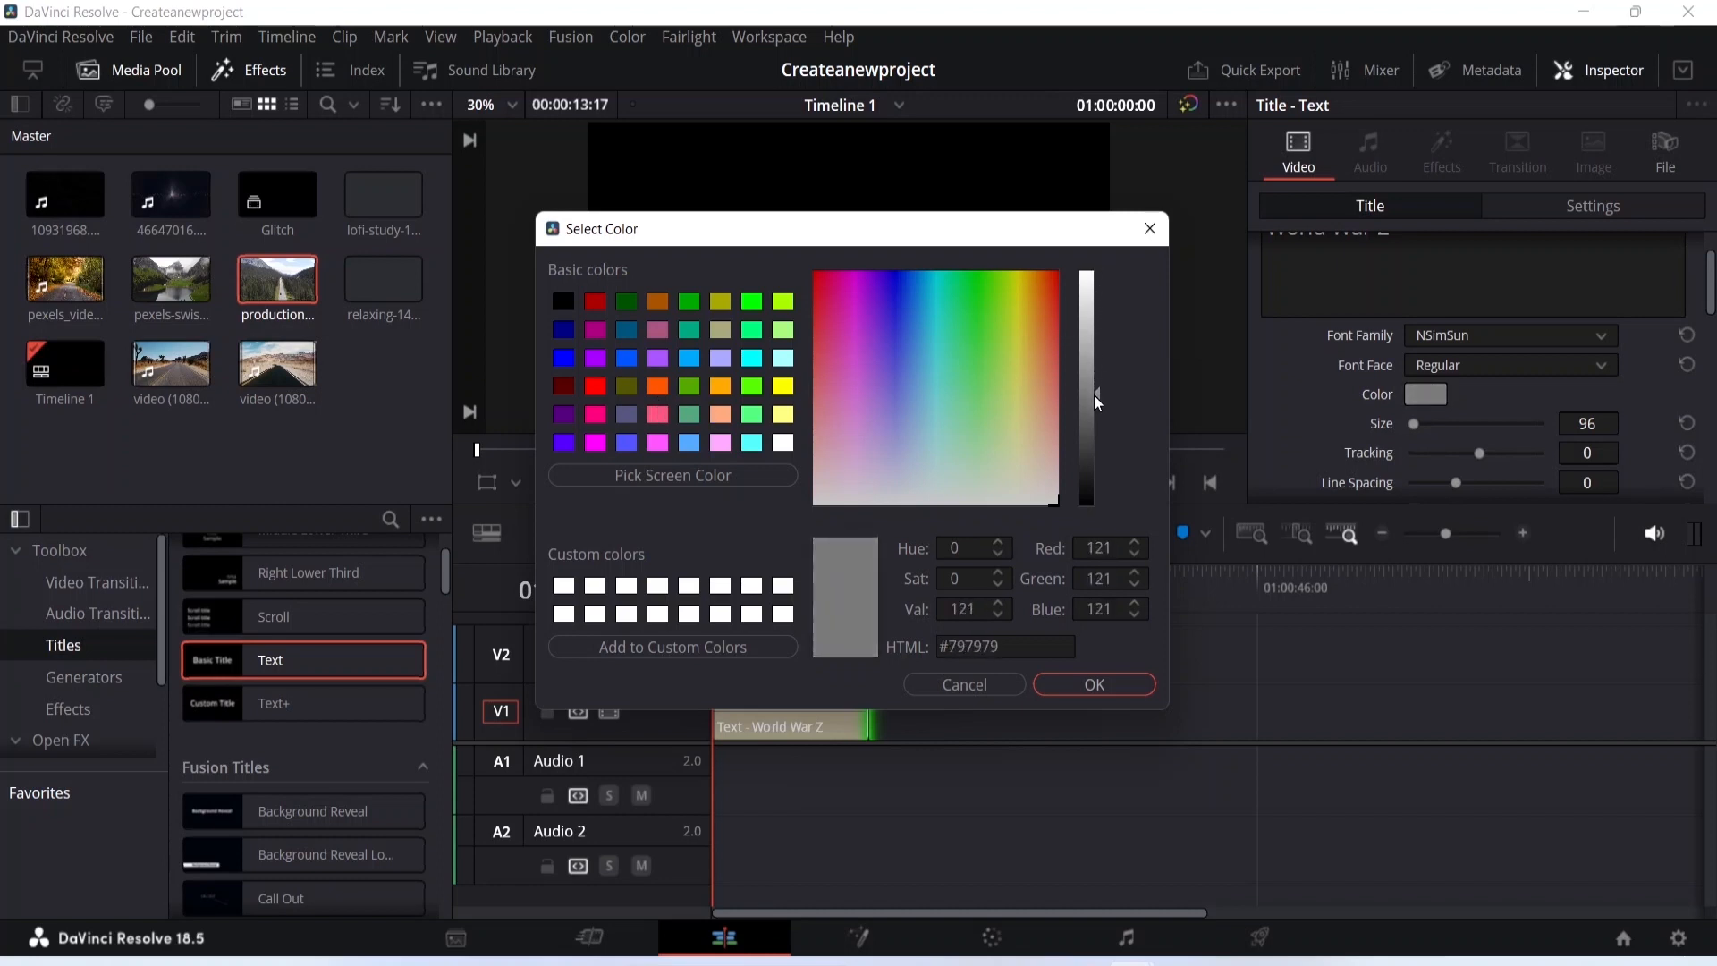
click(1084, 682)
- Increase the text size to 301
scroll(1285, 348, up, 1)
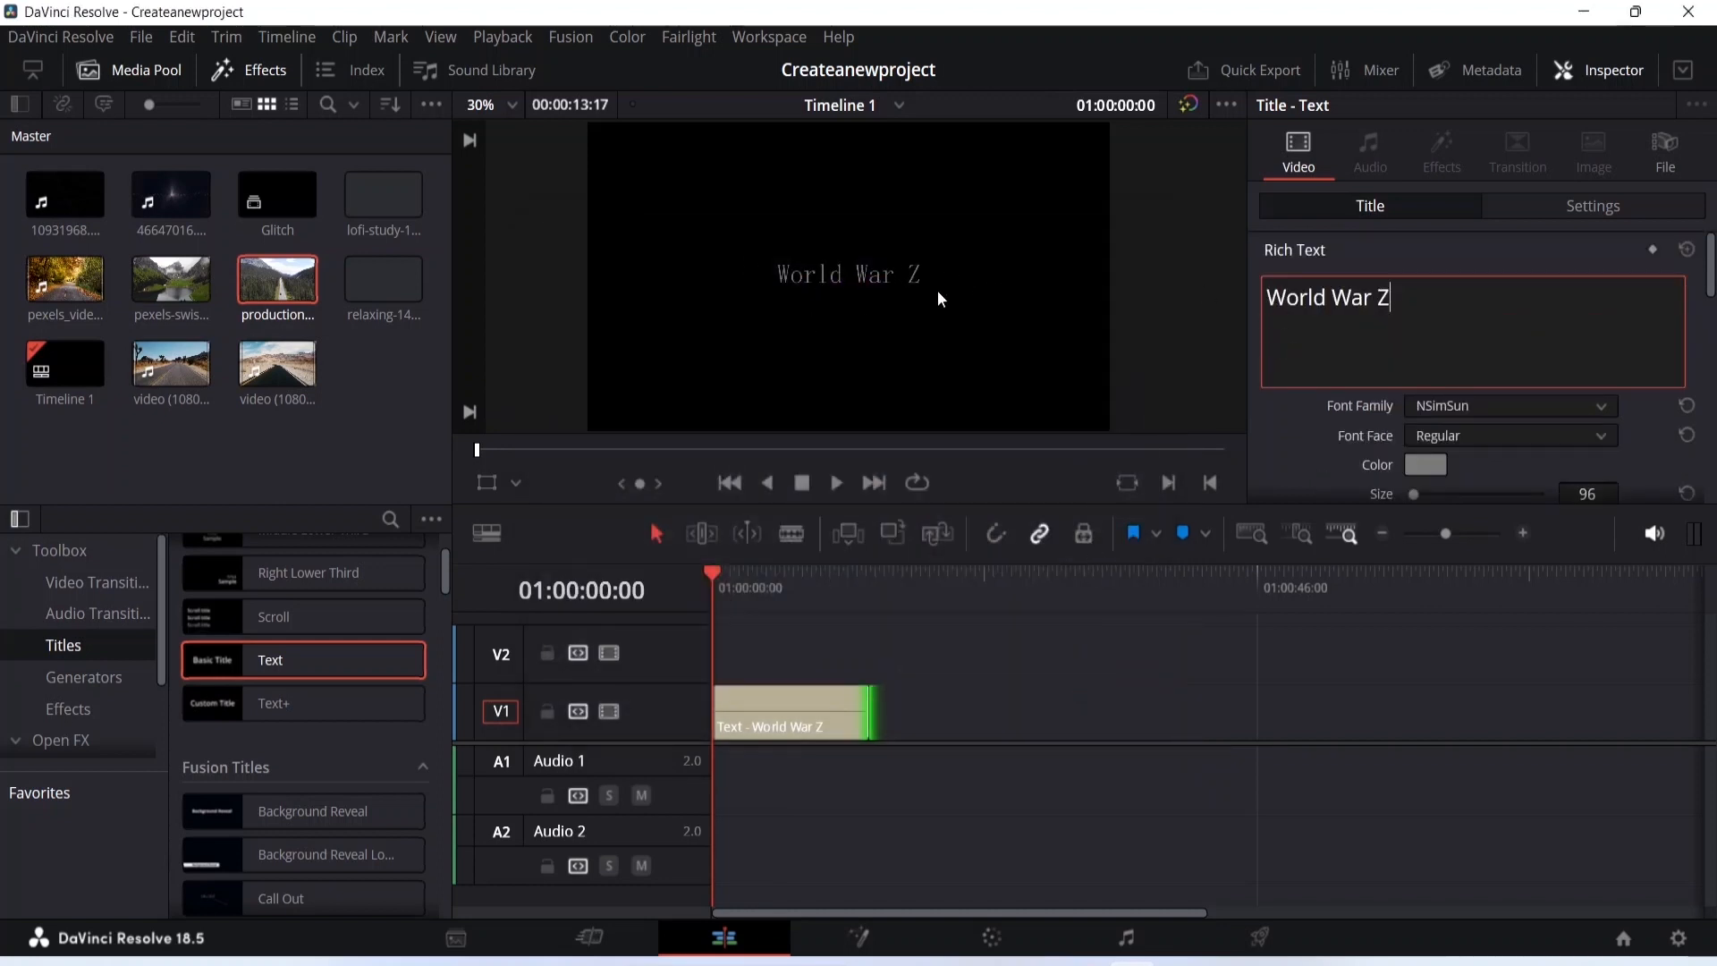
scroll(873, 293, up, 1)
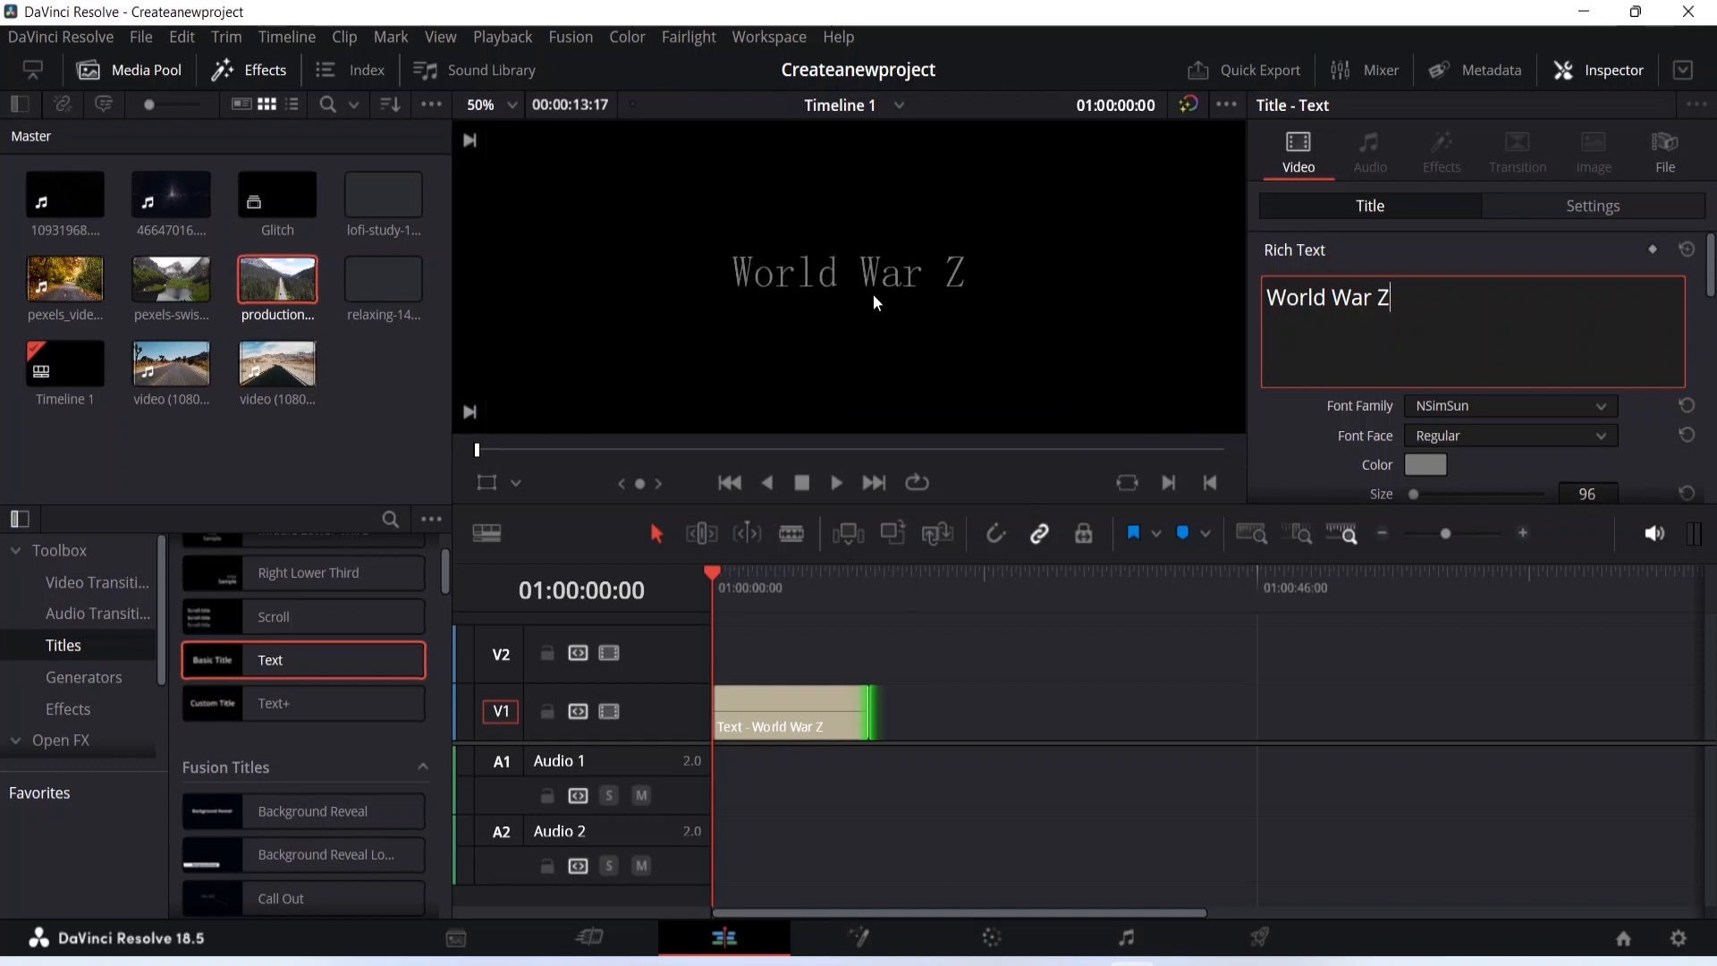
scroll(873, 293, down, 1)
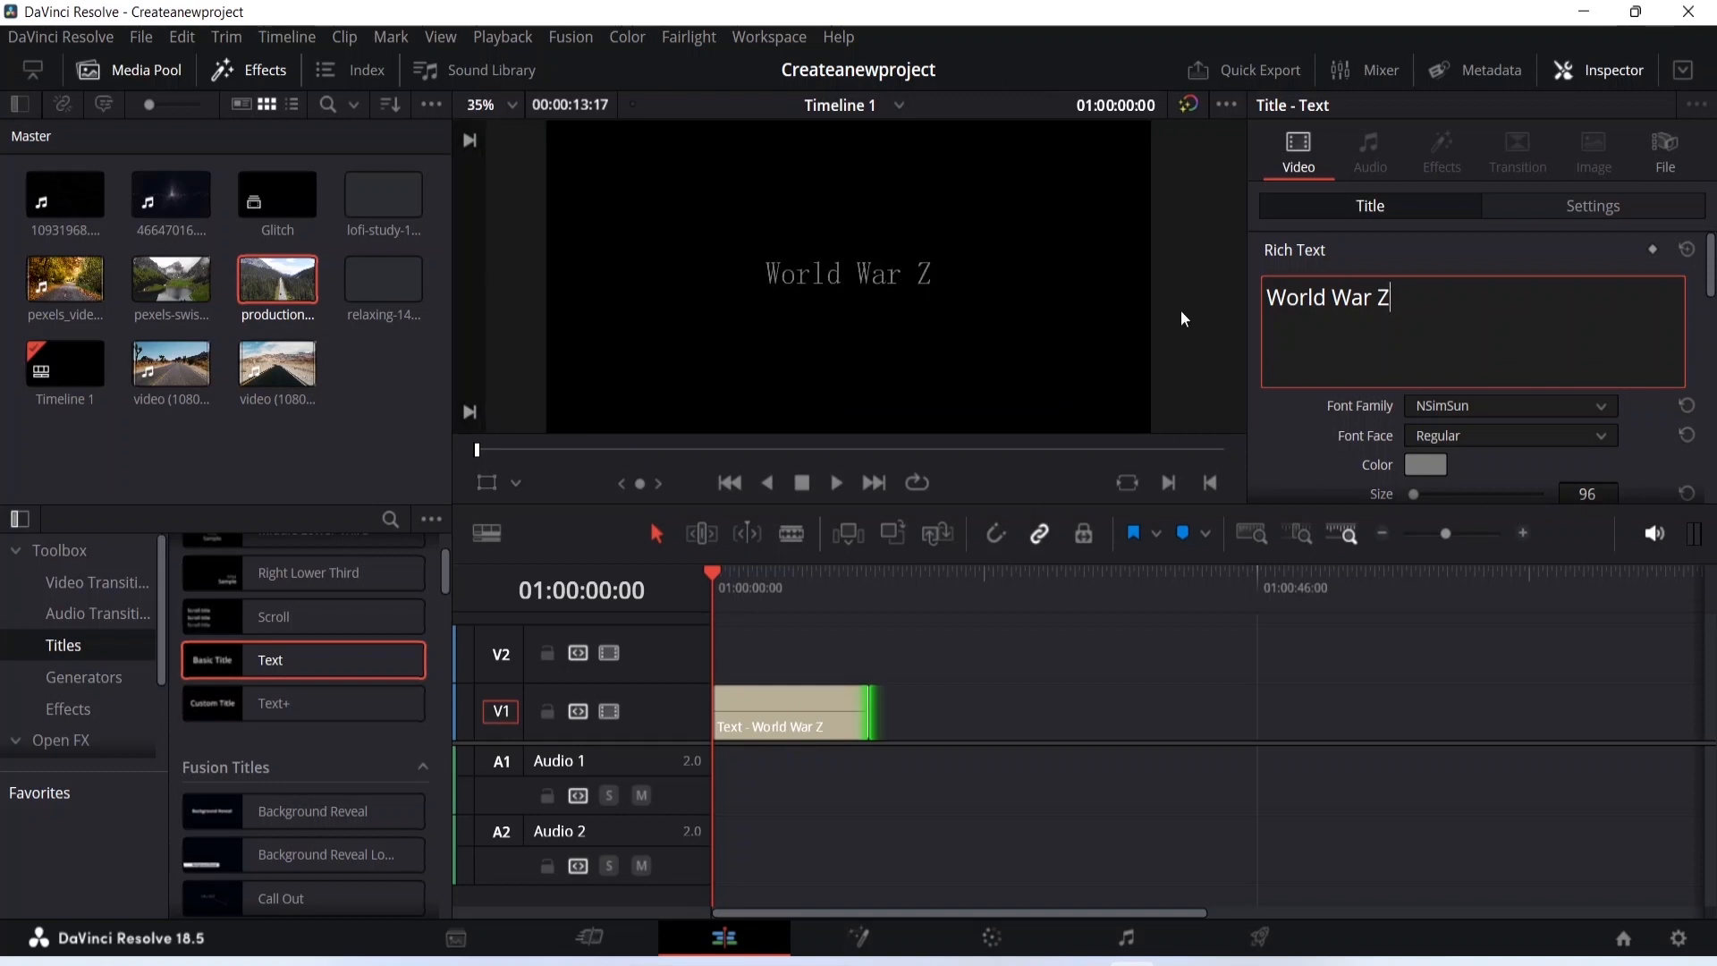
scroll(1336, 414, down, 3)
drag(1417, 353, 1419, 352)
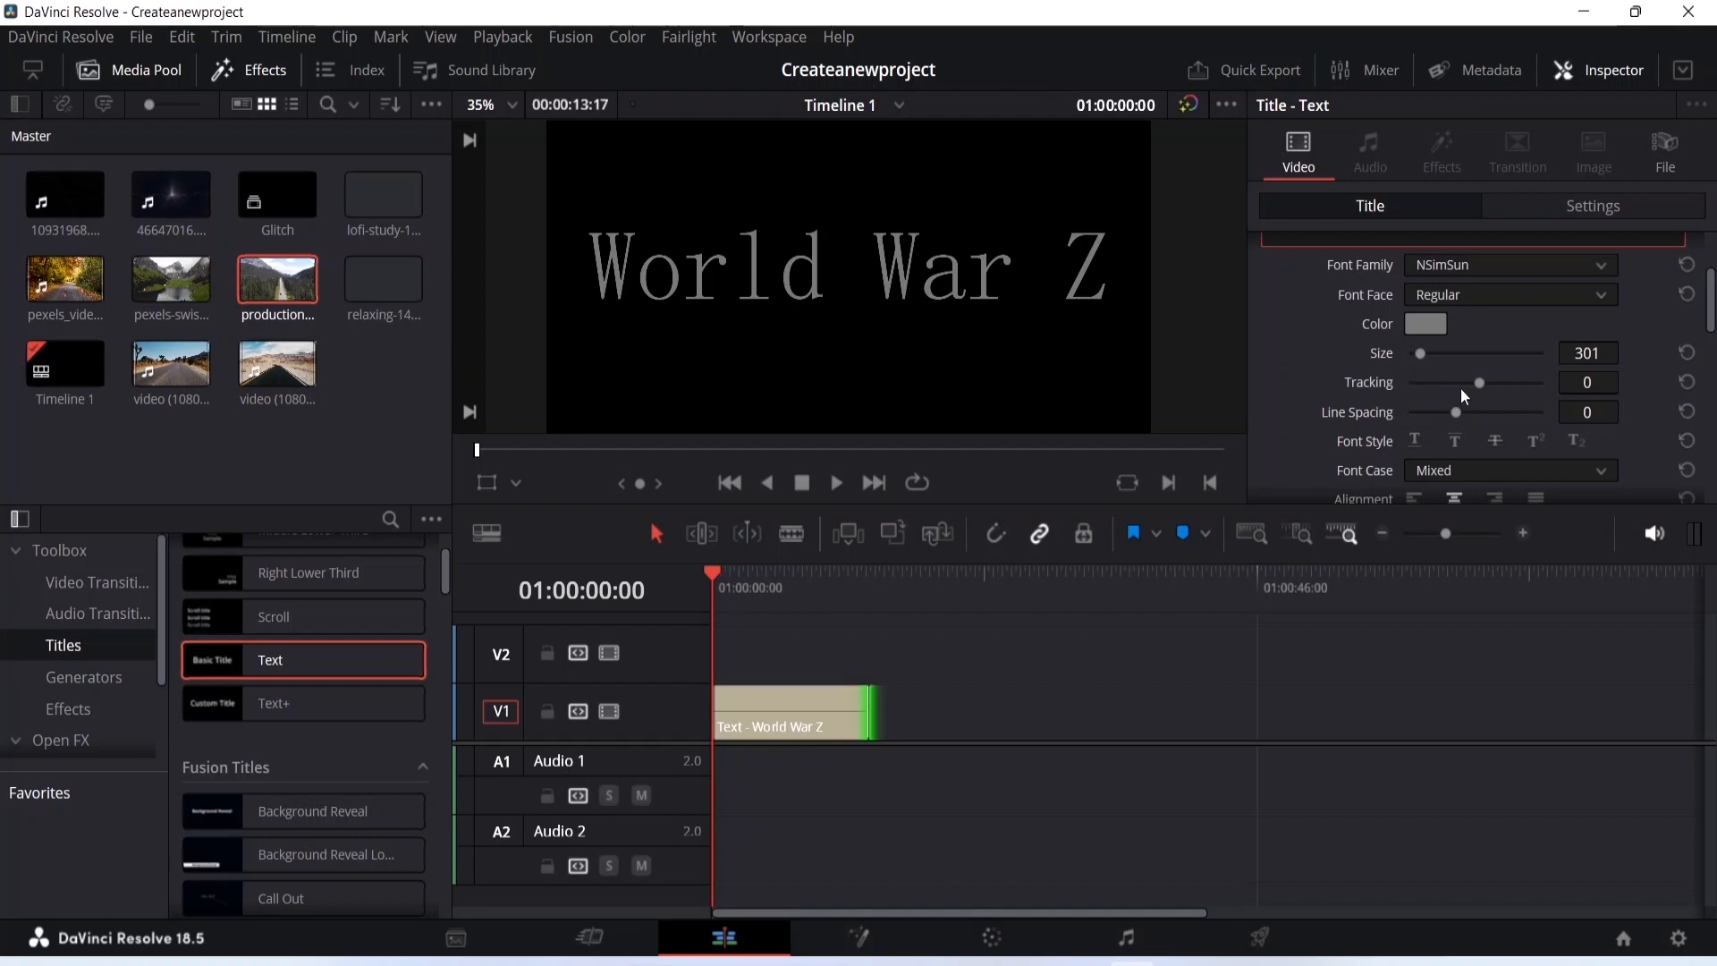
- Set the tracking to -35 and the line spacing to -7
drag(1479, 384, 1458, 384)
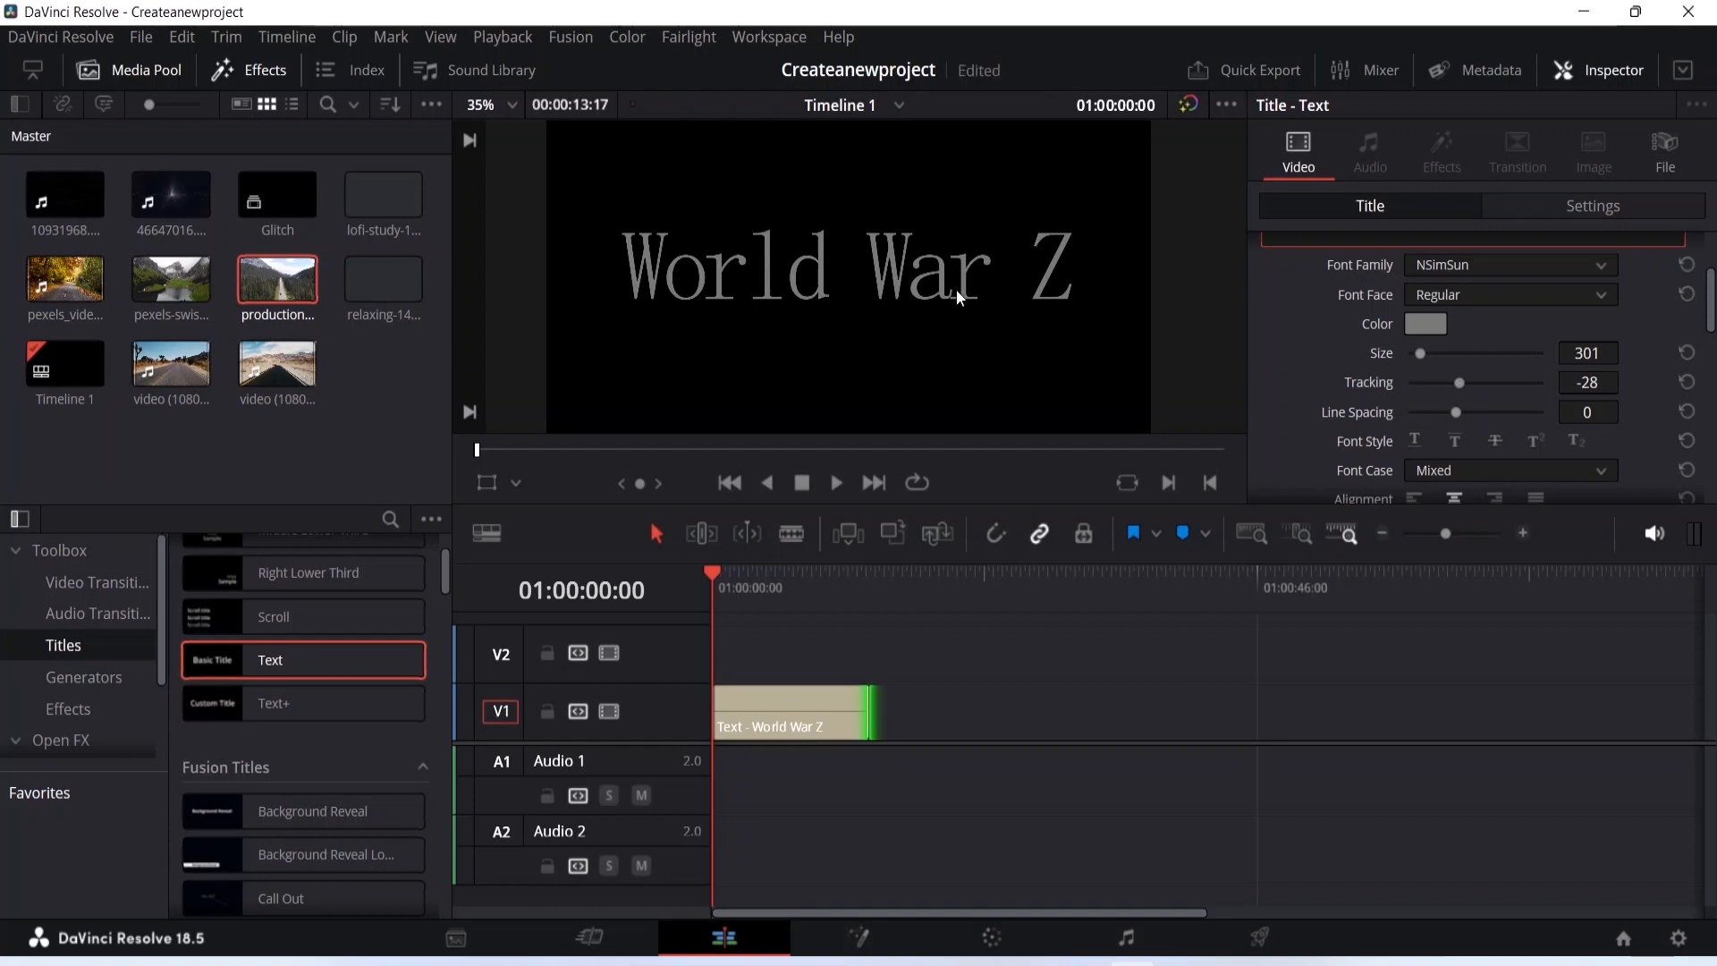
drag(1456, 383, 1455, 412)
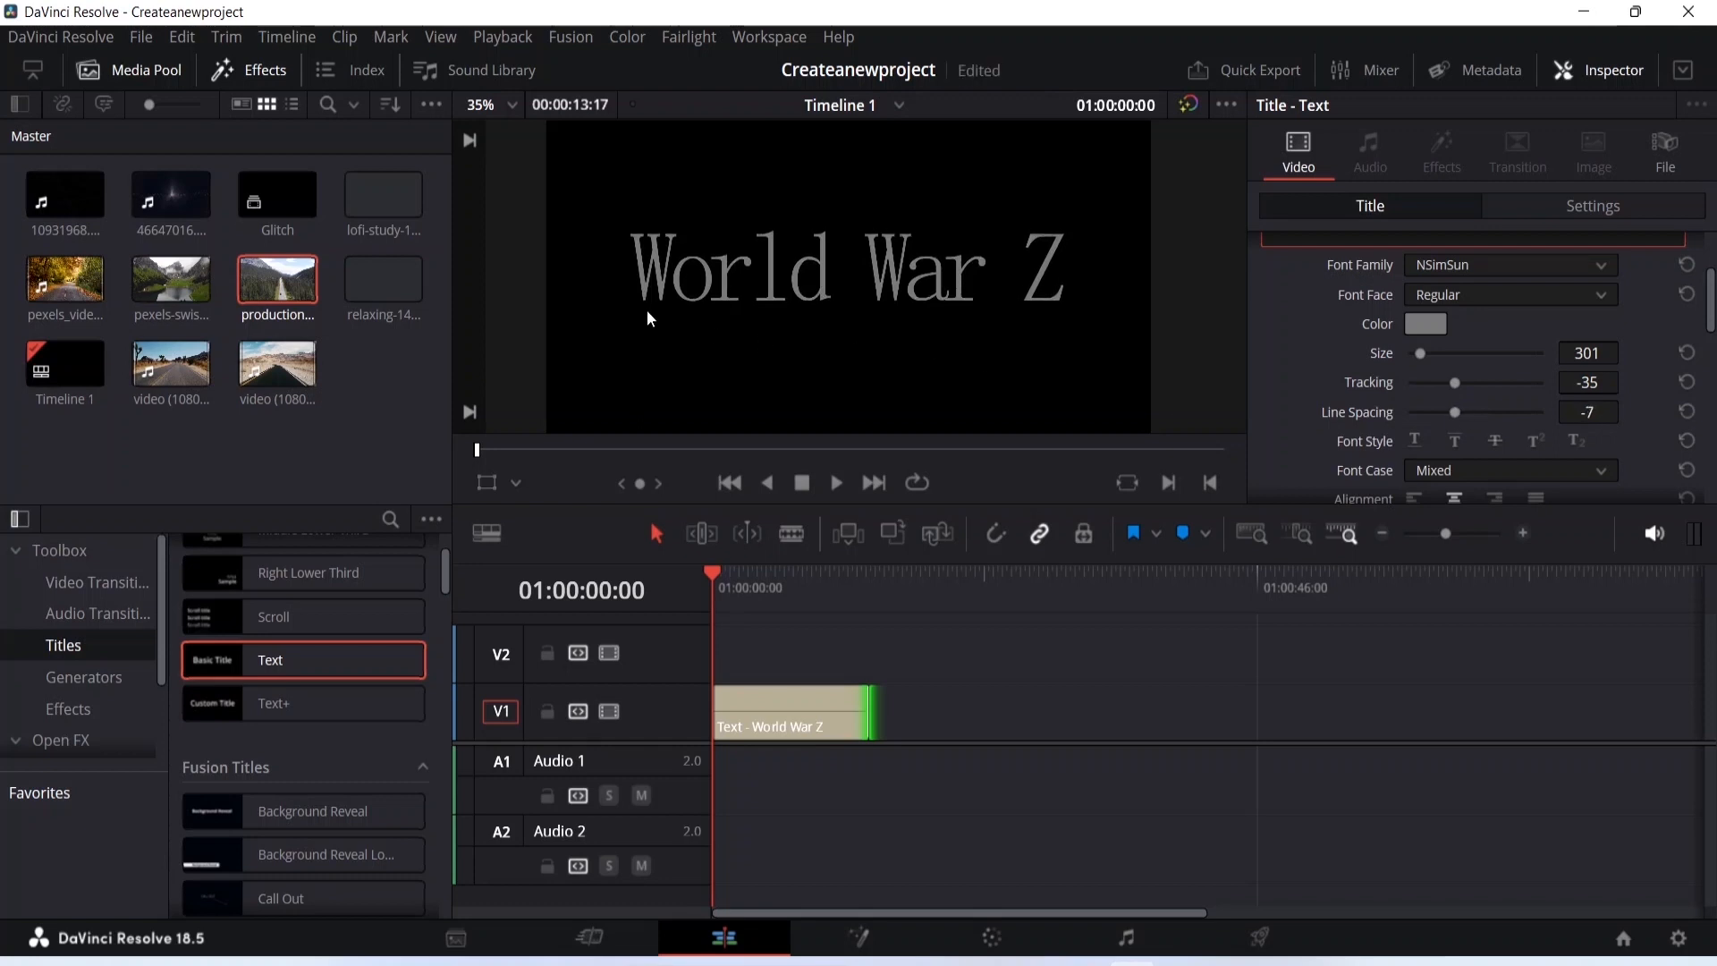
- Examine the title's position, drop shadow and background settings
scroll(1365, 337, down, 3)
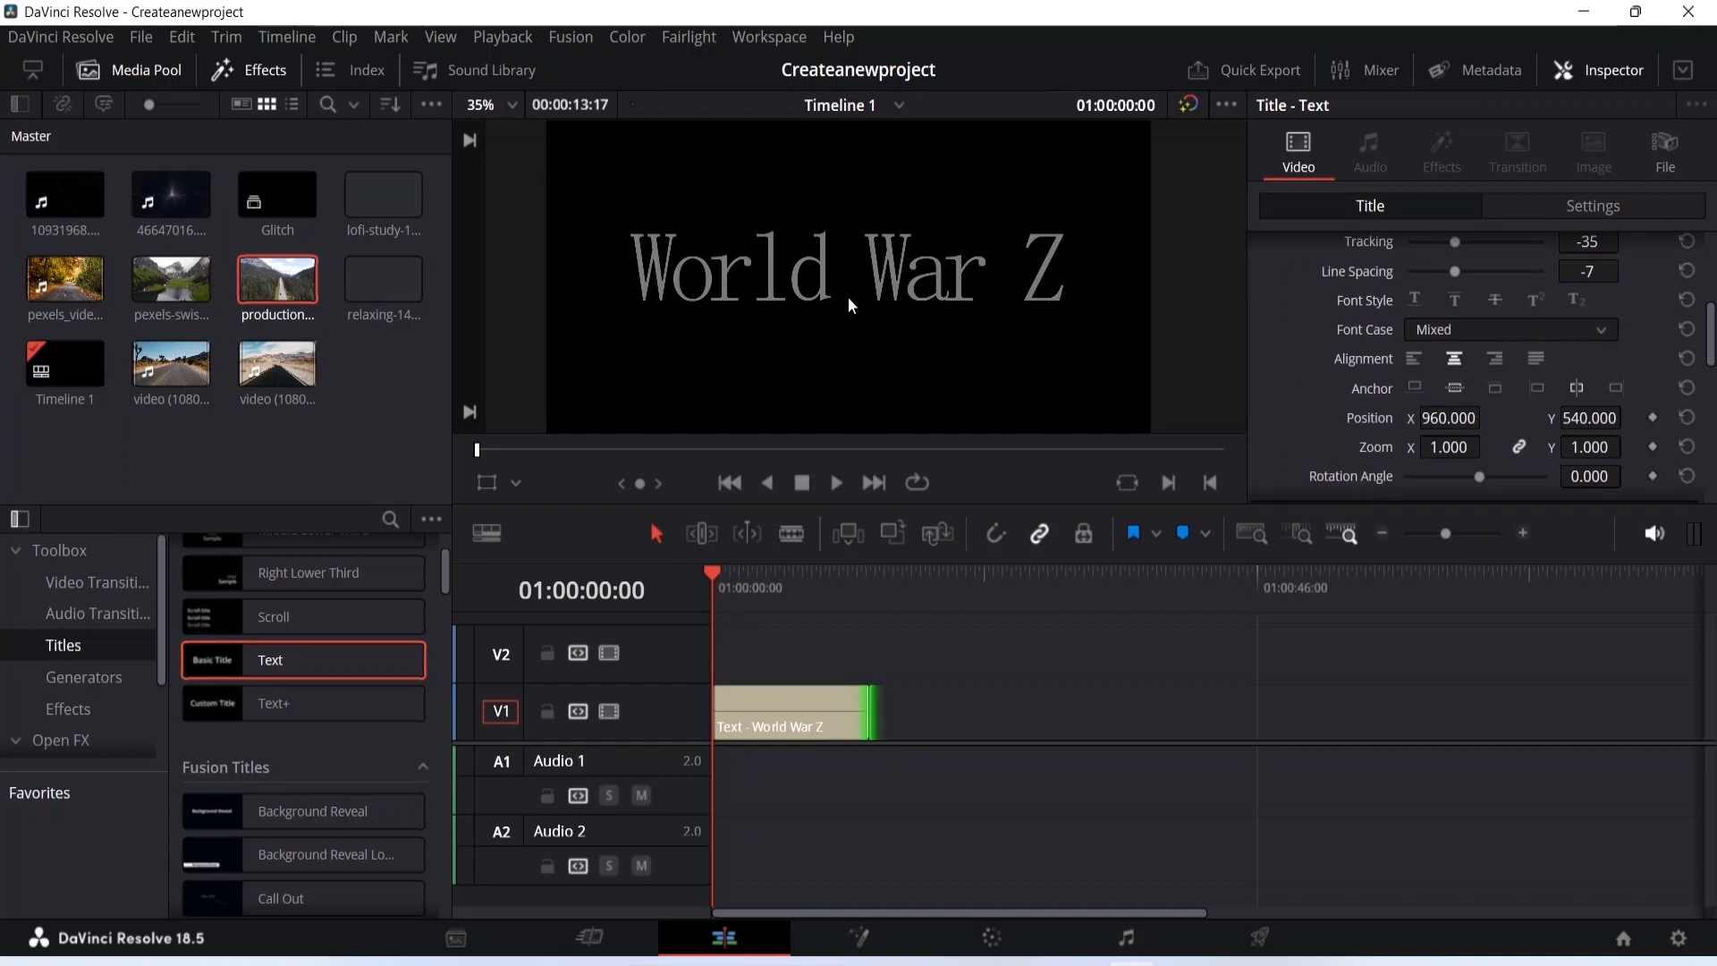
scroll(849, 302, down, 1)
scroll(848, 309, up, 1)
text(--)
key(BackSpace)
key(BackSpace)
scroll(1442, 280, down, 2)
scroll(1442, 281, down, 3)
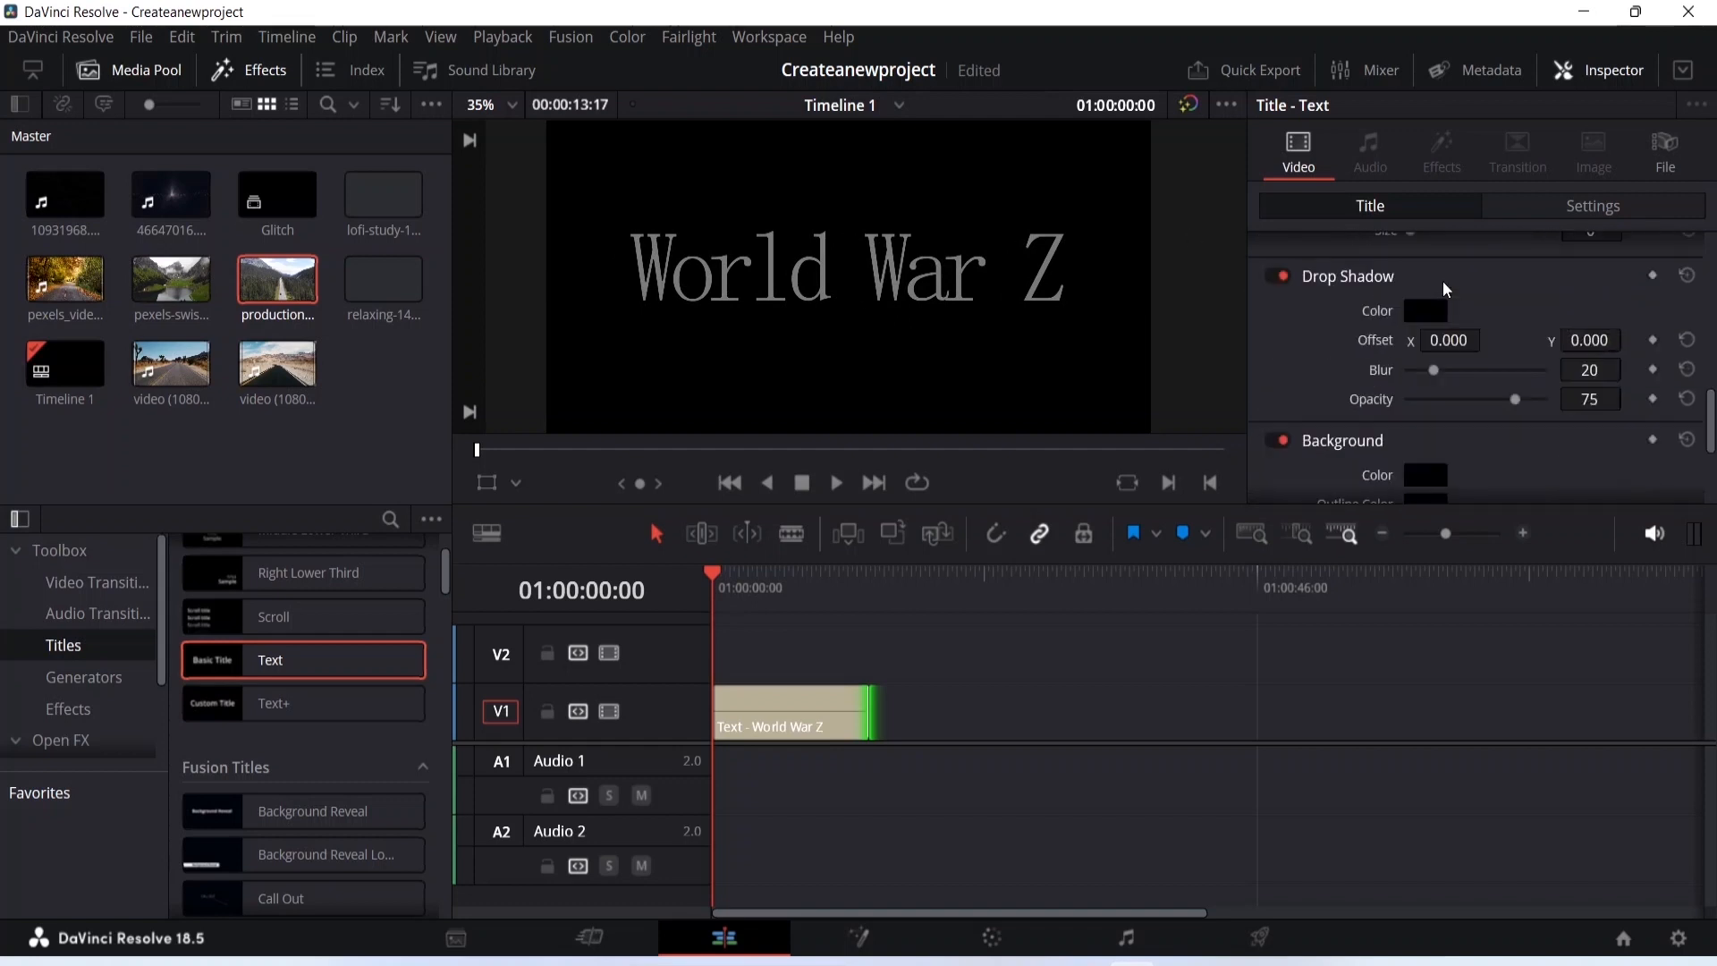
scroll(1461, 319, down, 2)
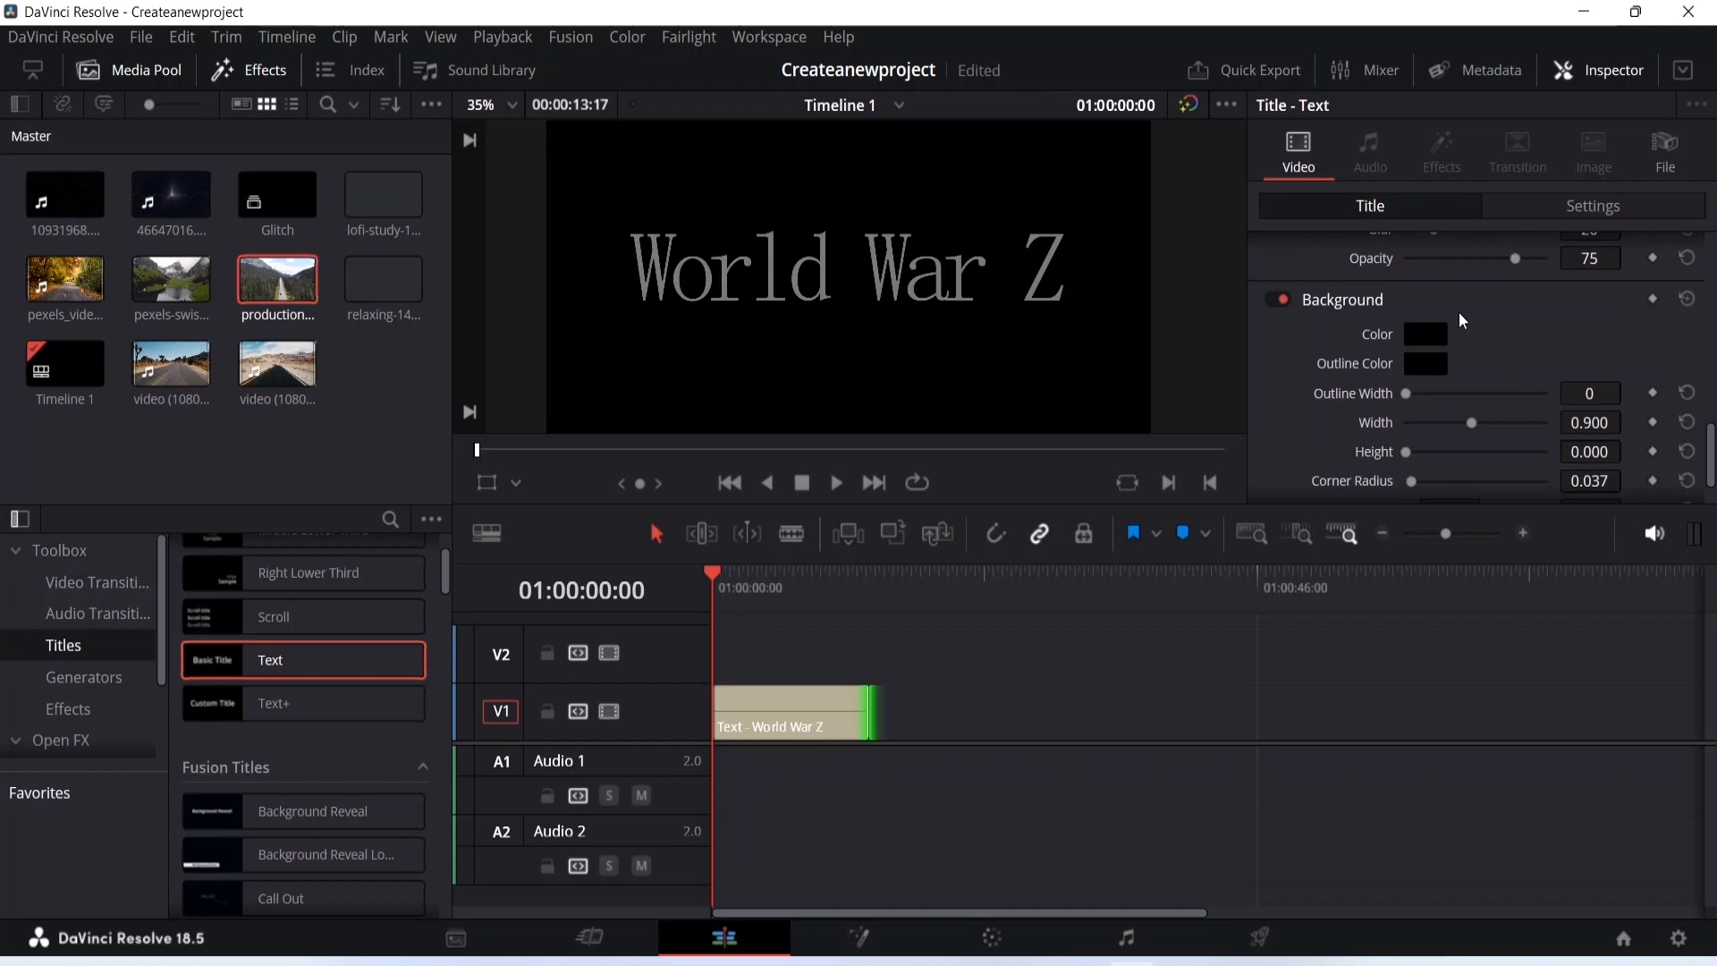
scroll(1458, 311, down, 1)
scroll(836, 355, up, 1)
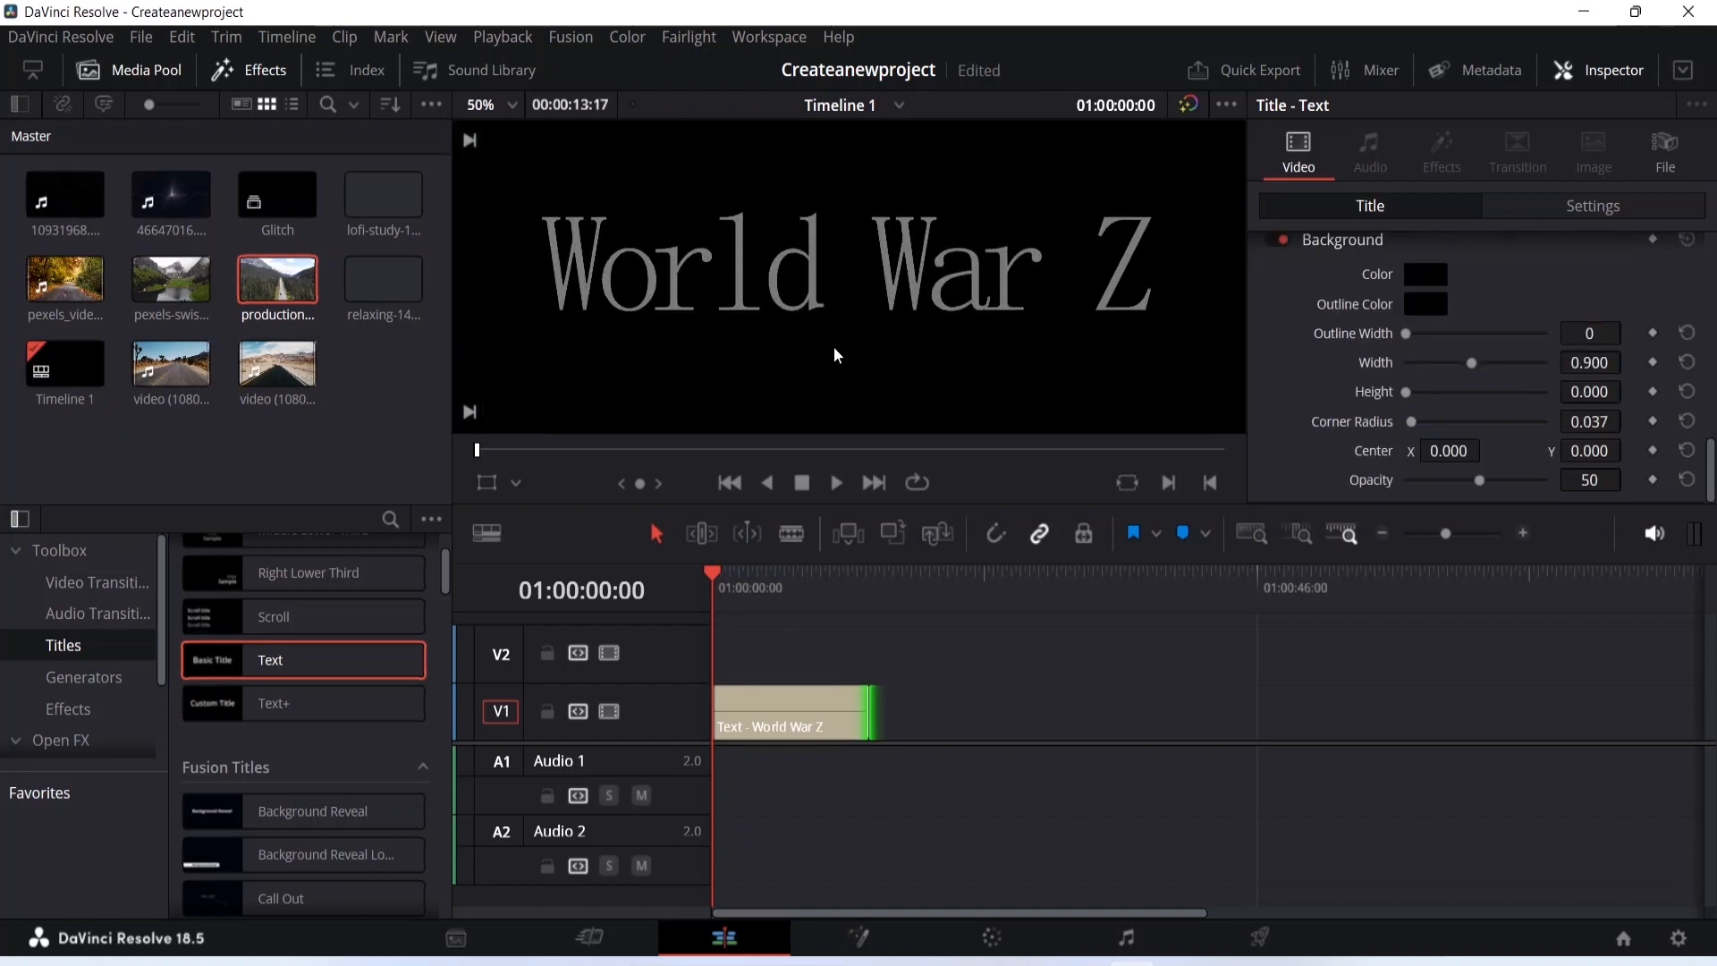
scroll(836, 355, down, 1)
scroll(1478, 340, up, 2)
scroll(1483, 340, up, 3)
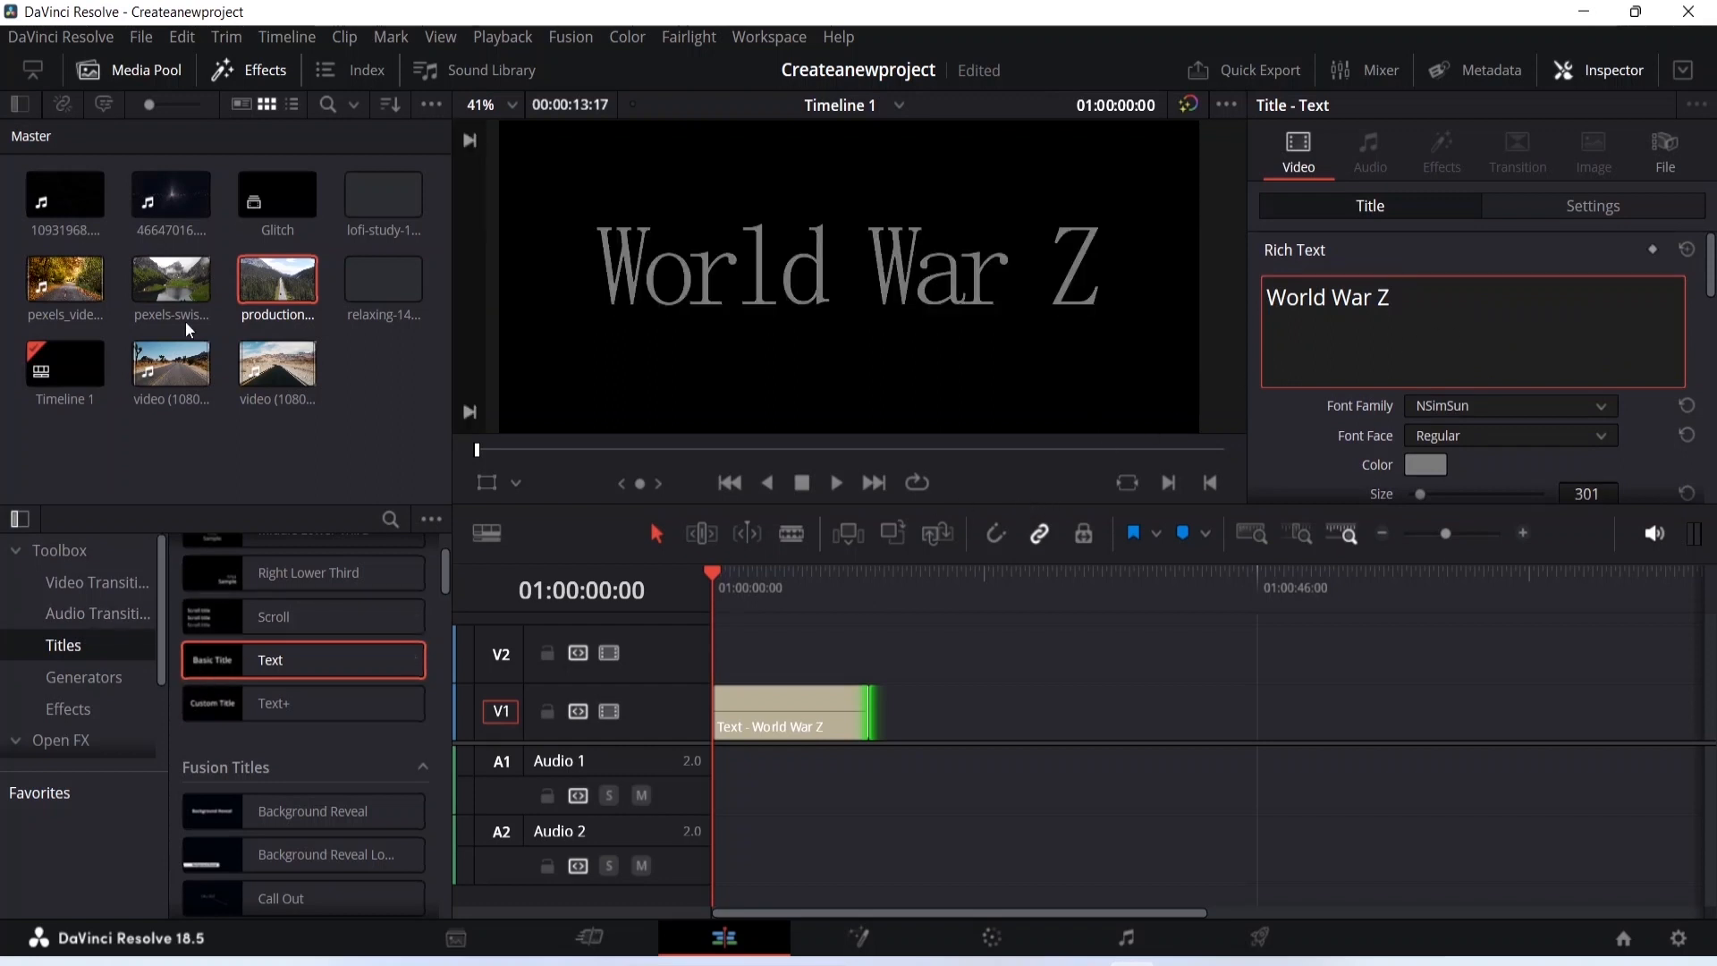
click(261, 67)
click(263, 66)
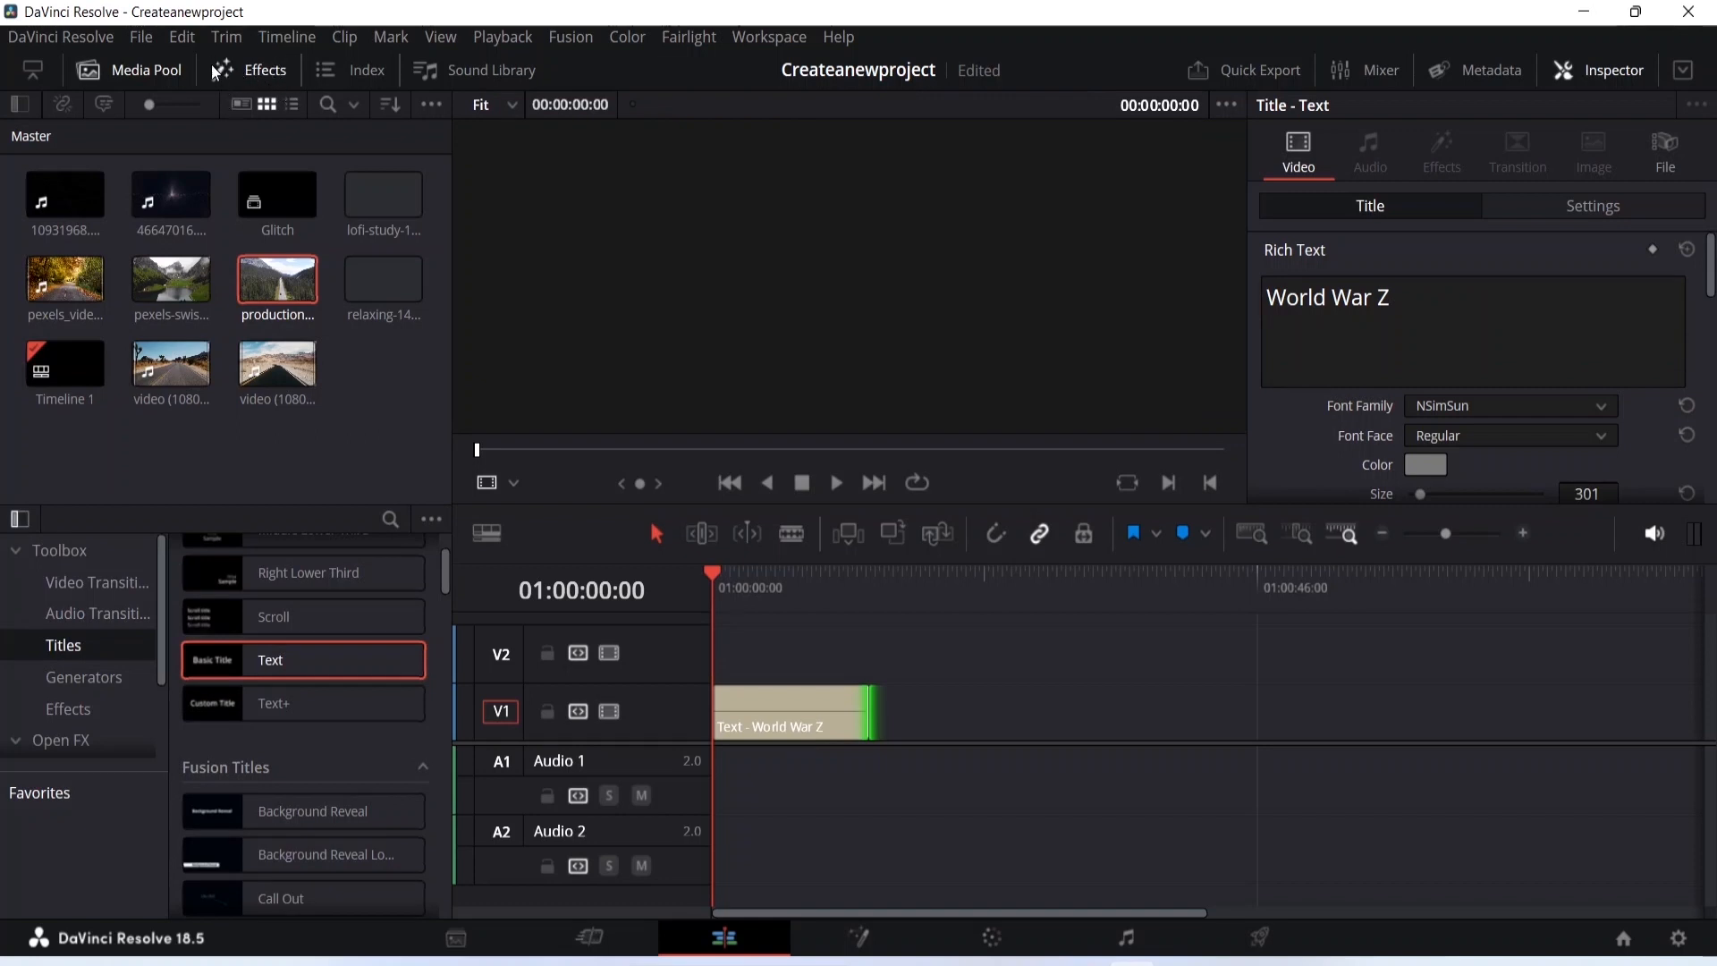
key(minus)
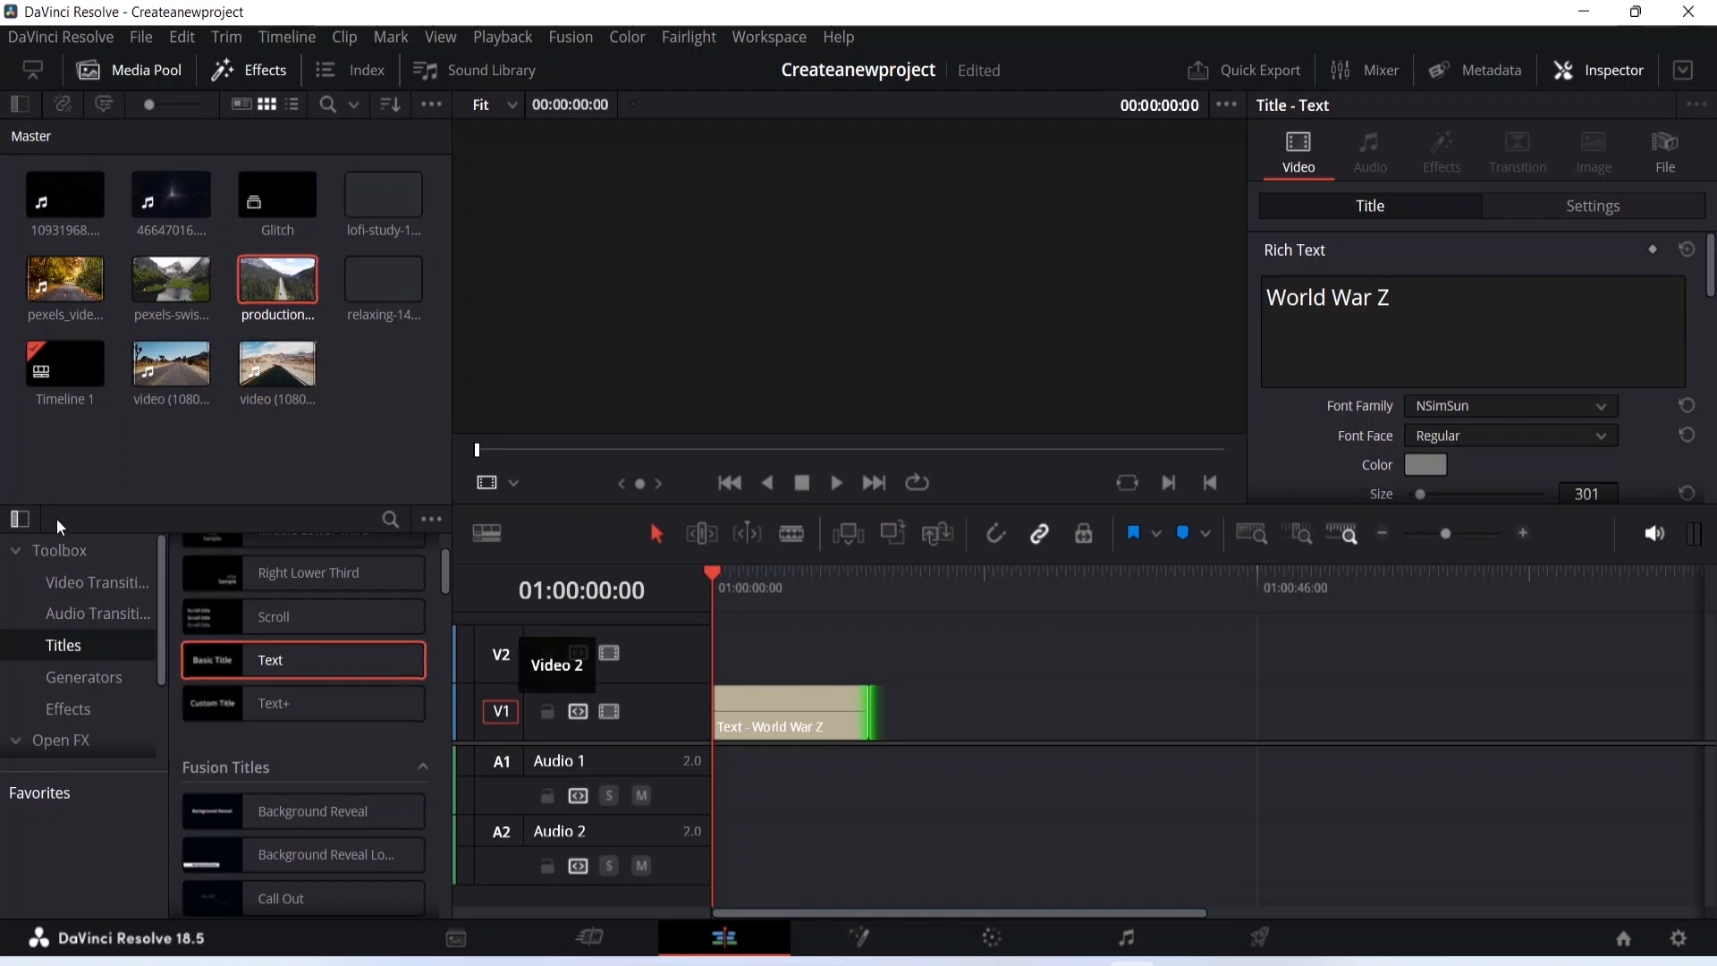
- Open the Effects category of the Toolbox and browse the Fusion Effects list for a glitch effect
click(34, 550)
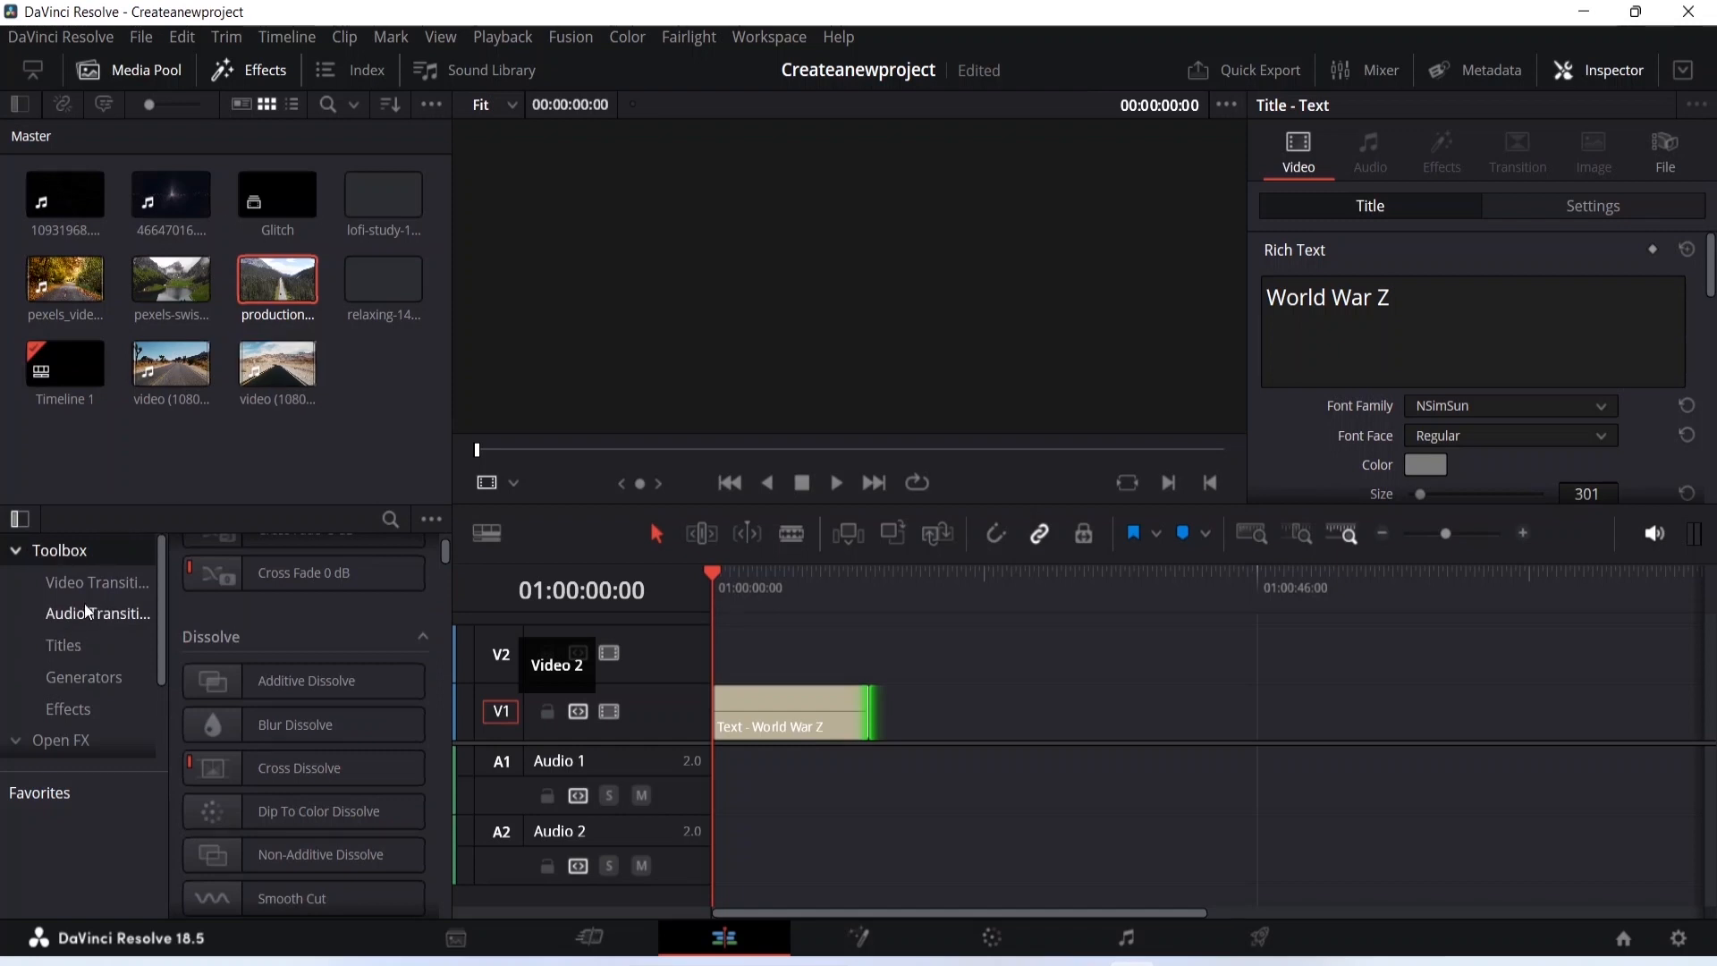
scroll(83, 587, down, 3)
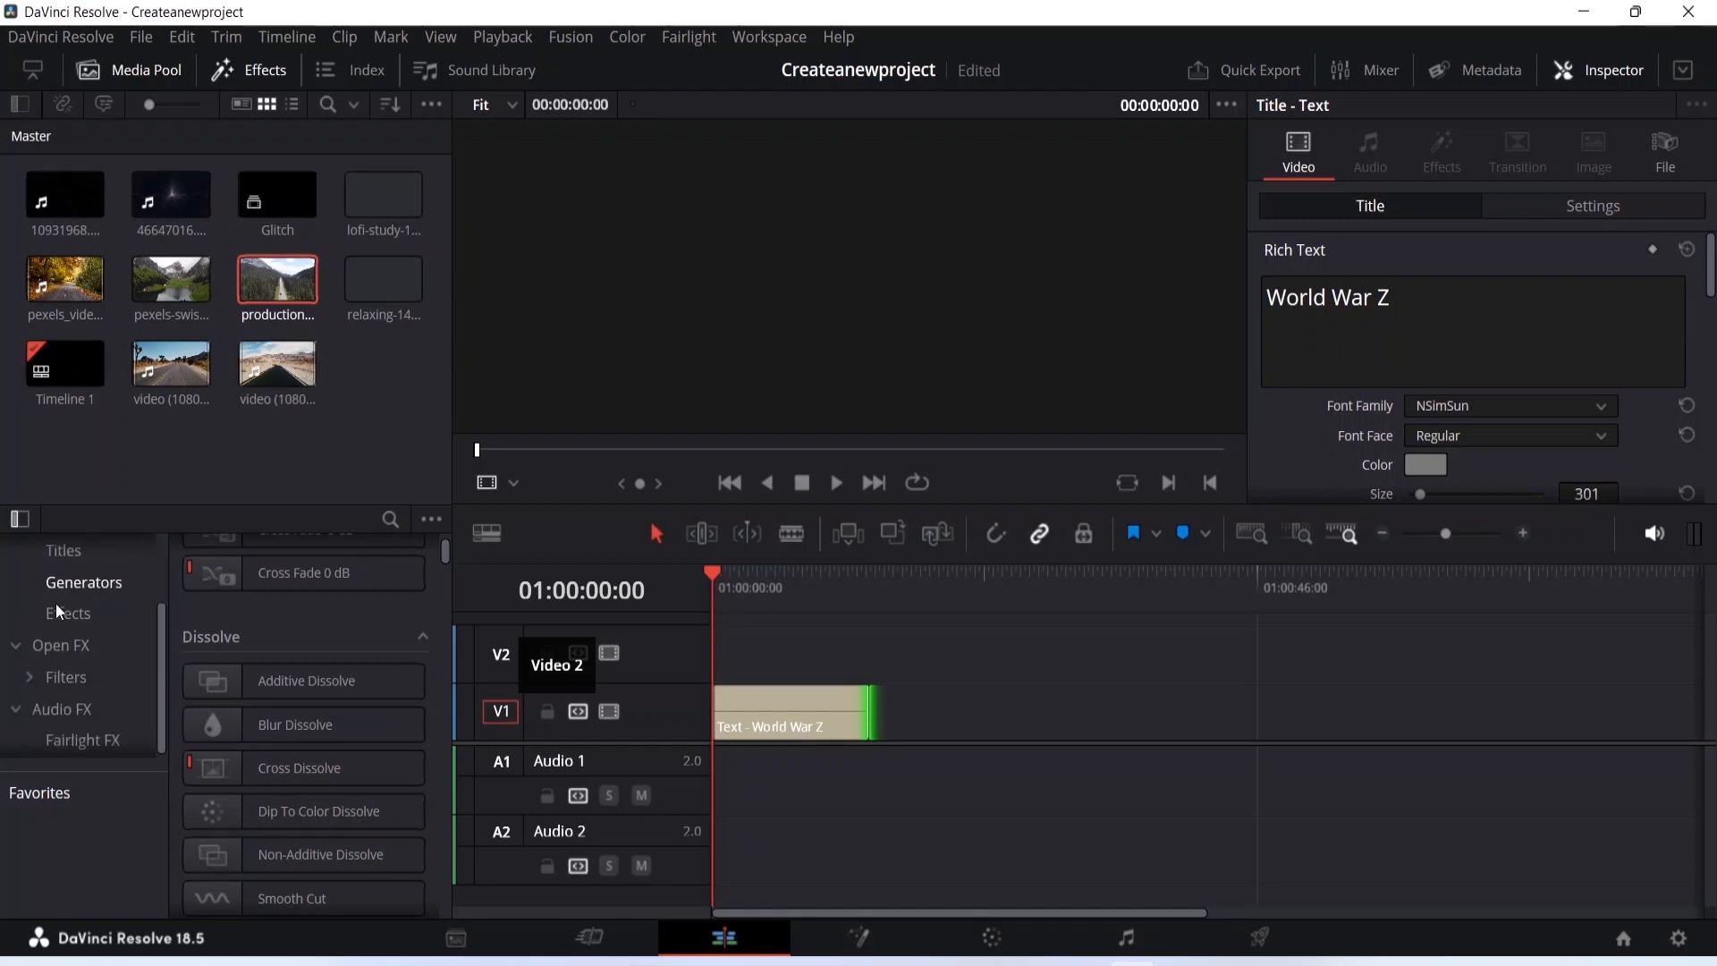
click(71, 618)
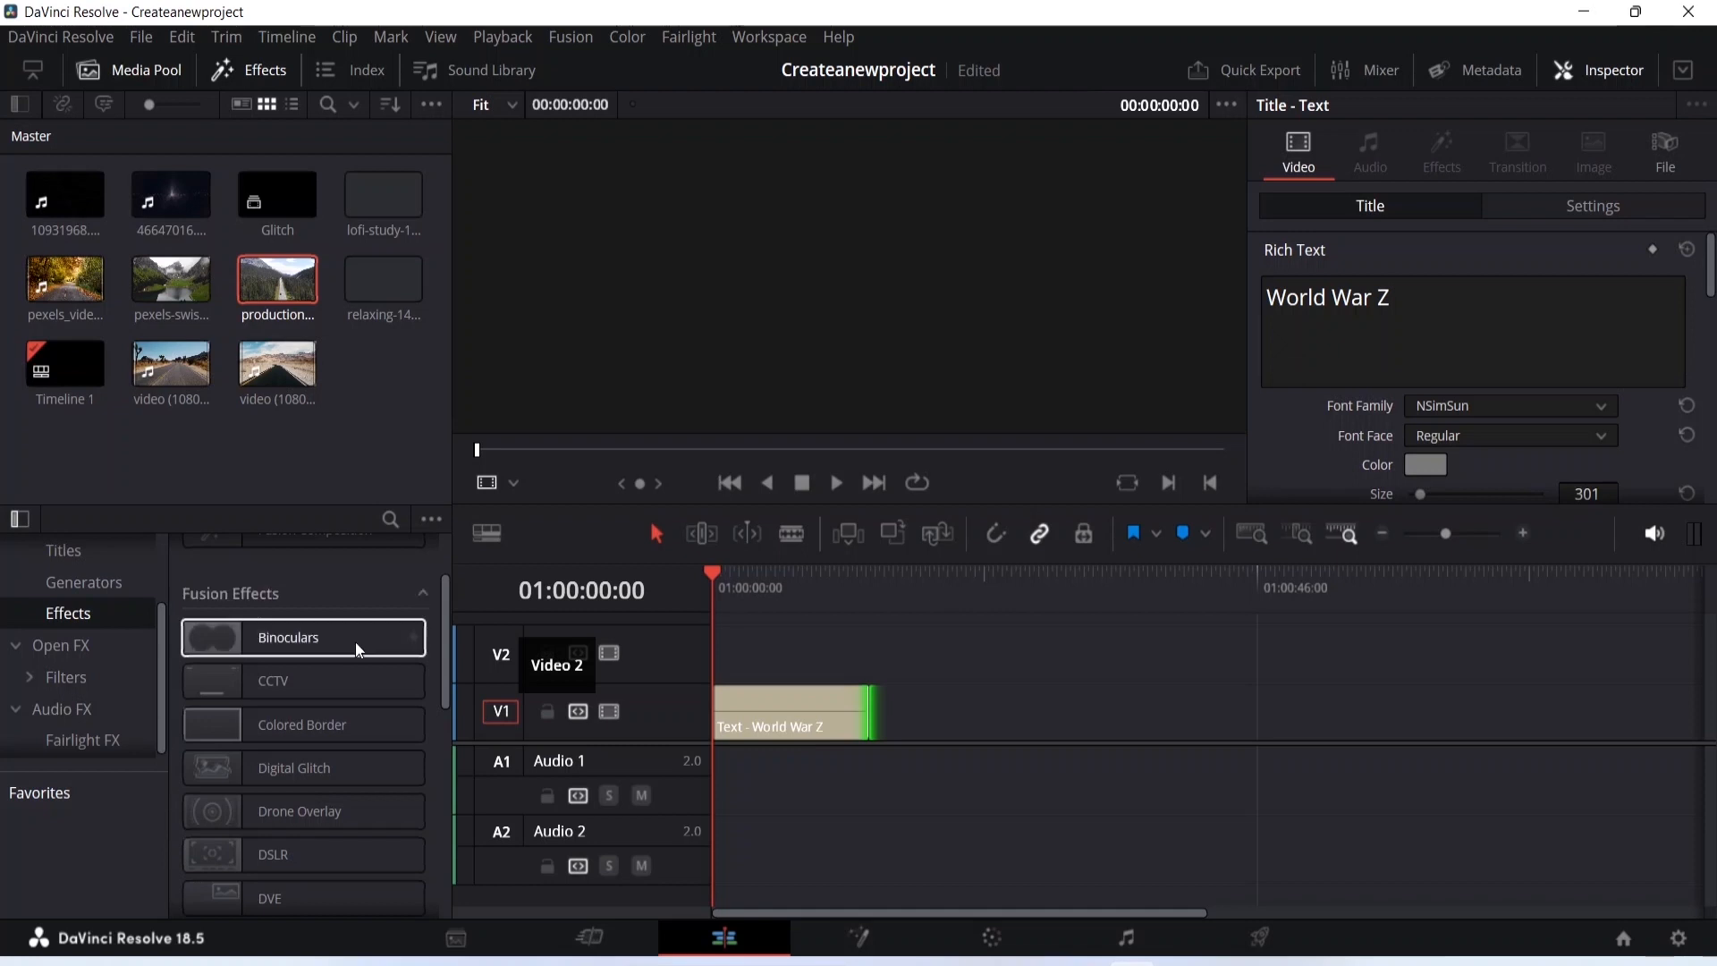
scroll(349, 630, down, 1)
scroll(352, 626, down, 1)
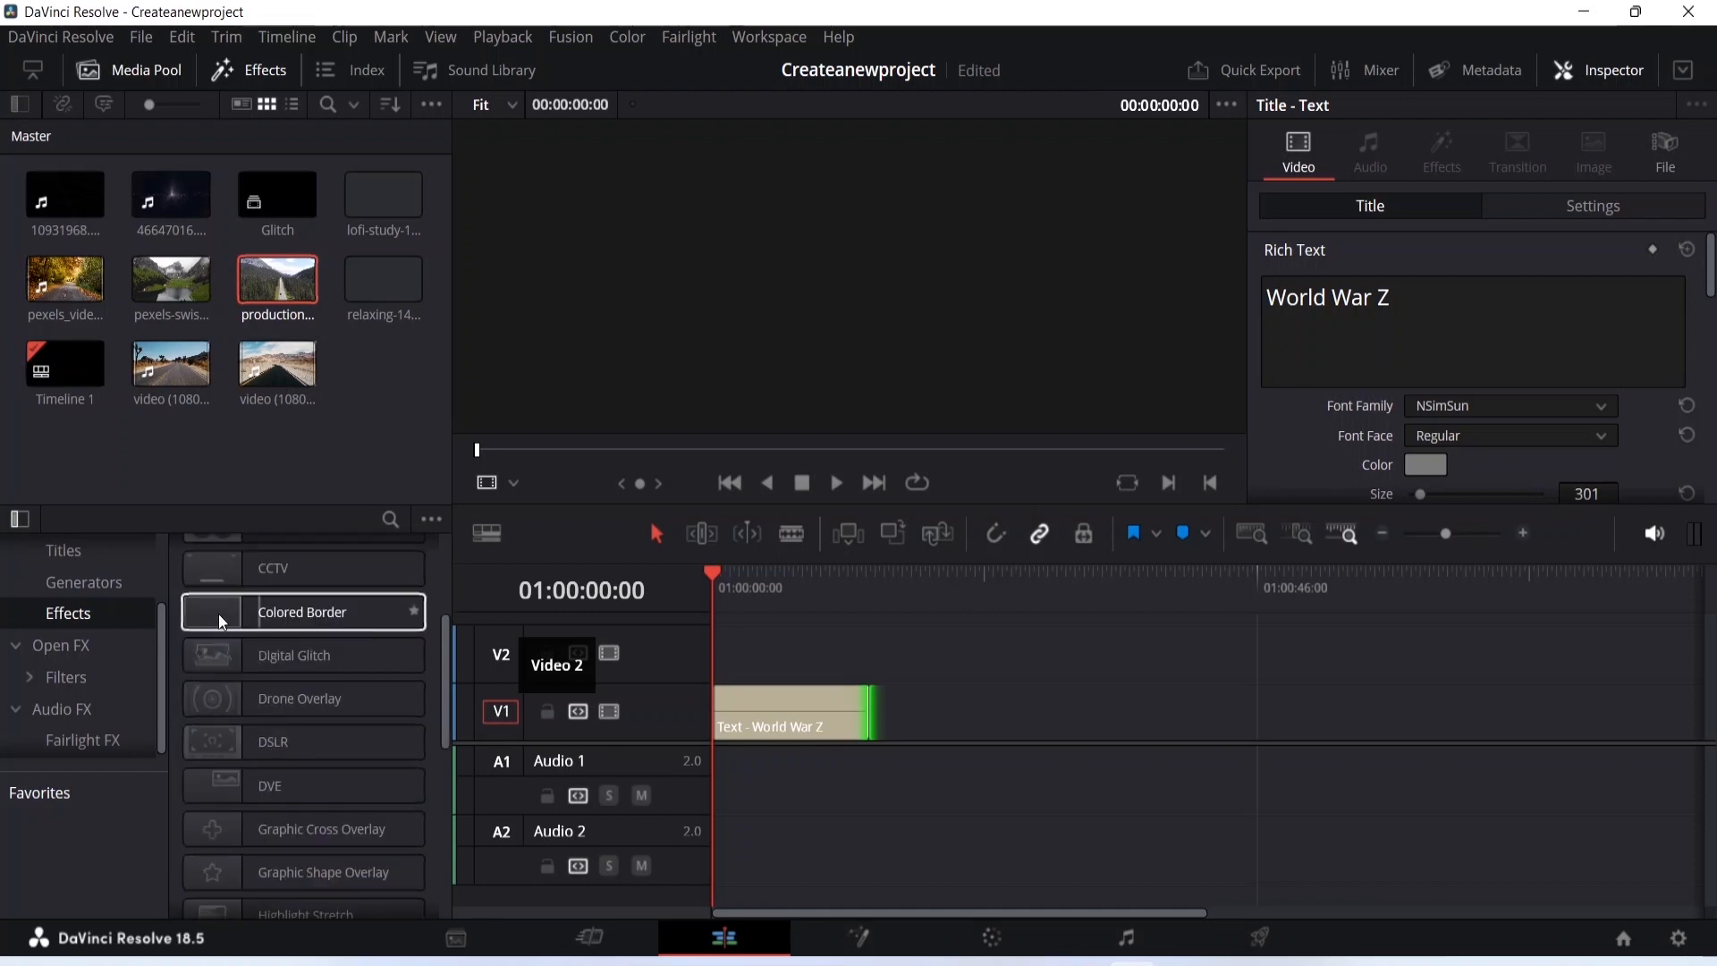
scroll(353, 615, down, 1)
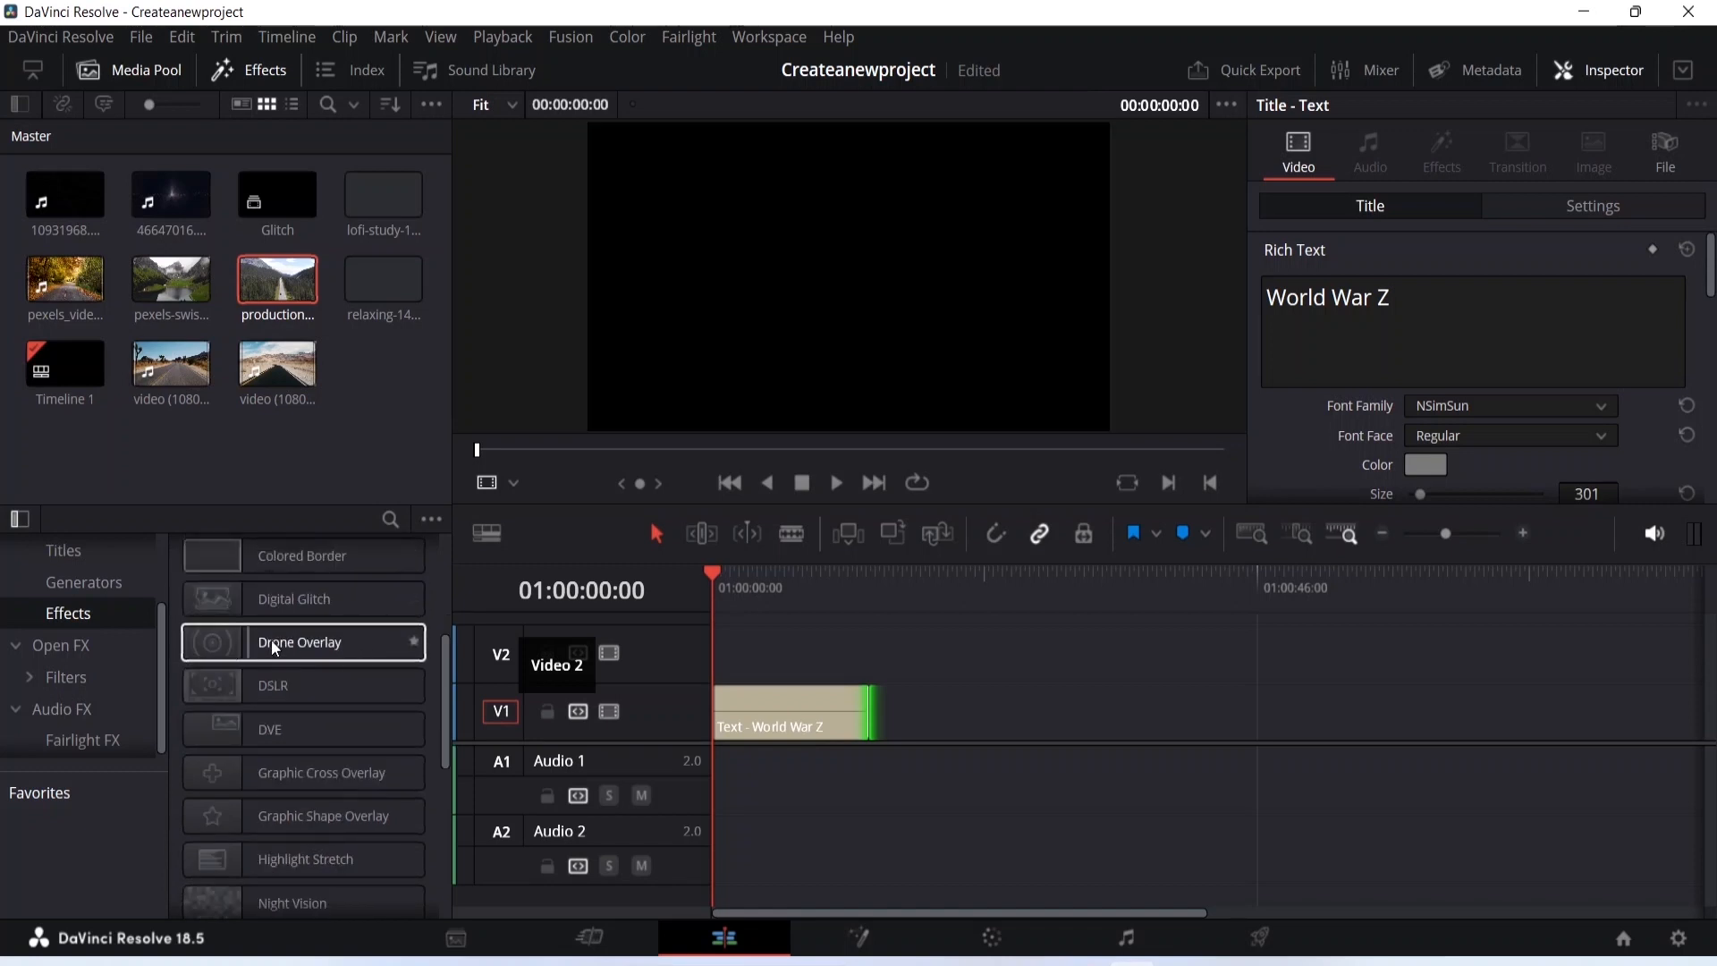
scroll(259, 694, down, 1)
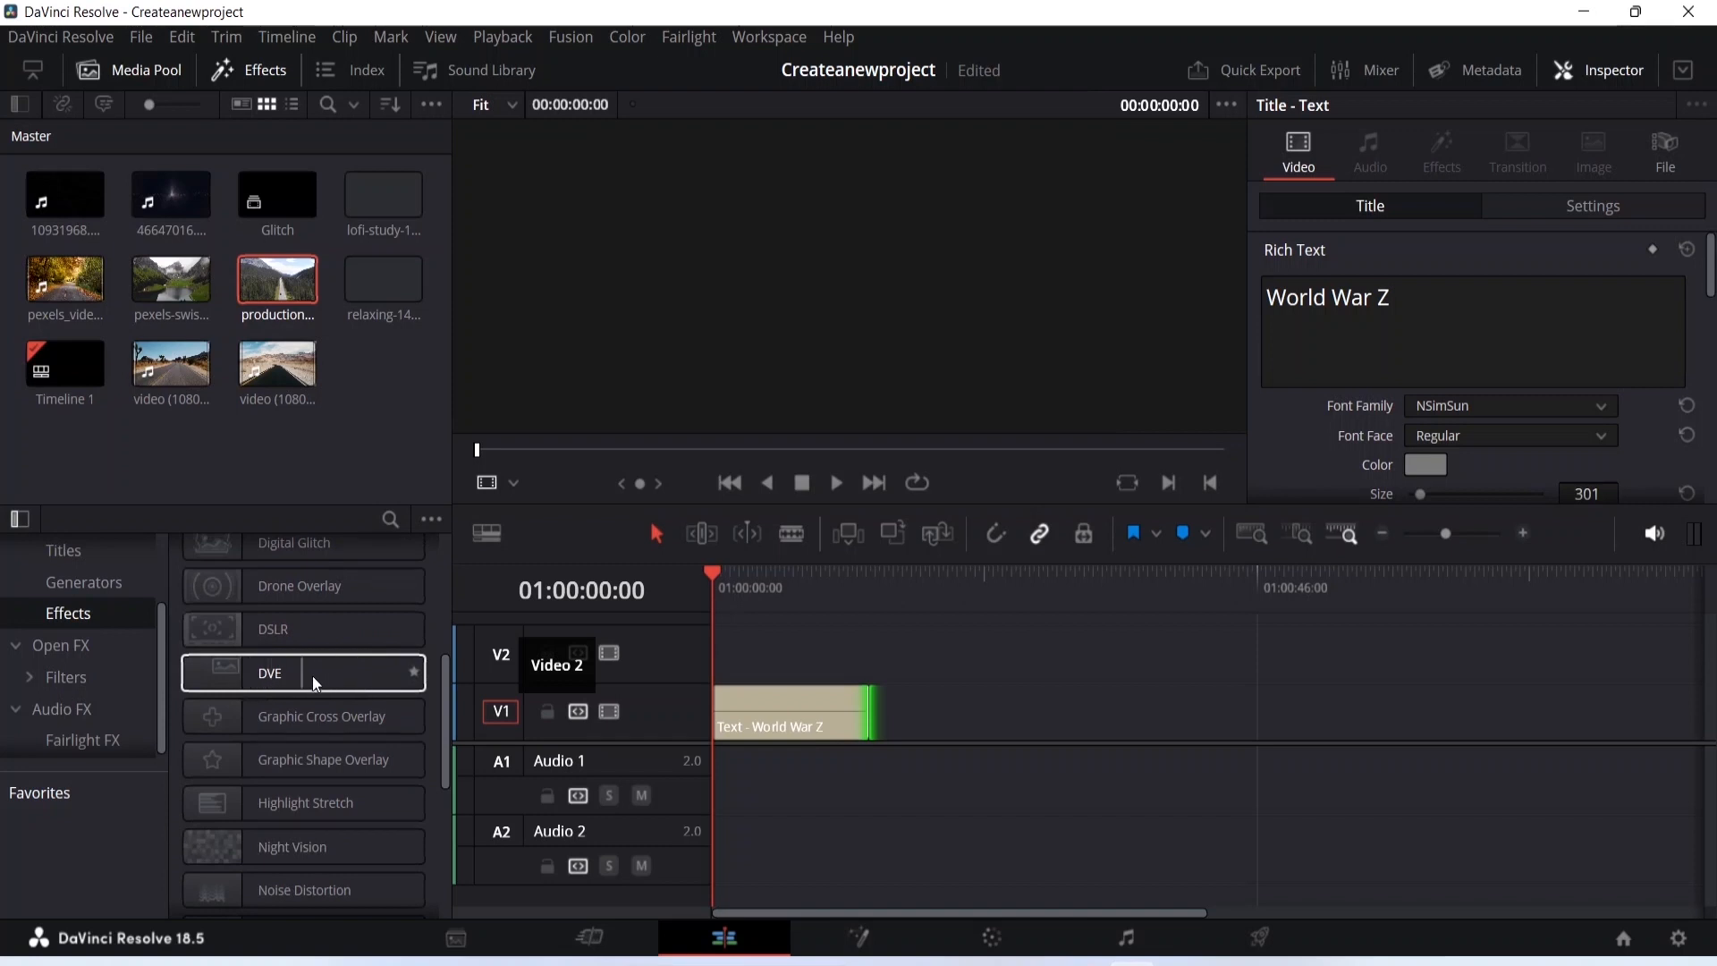
scroll(316, 675, down, 8)
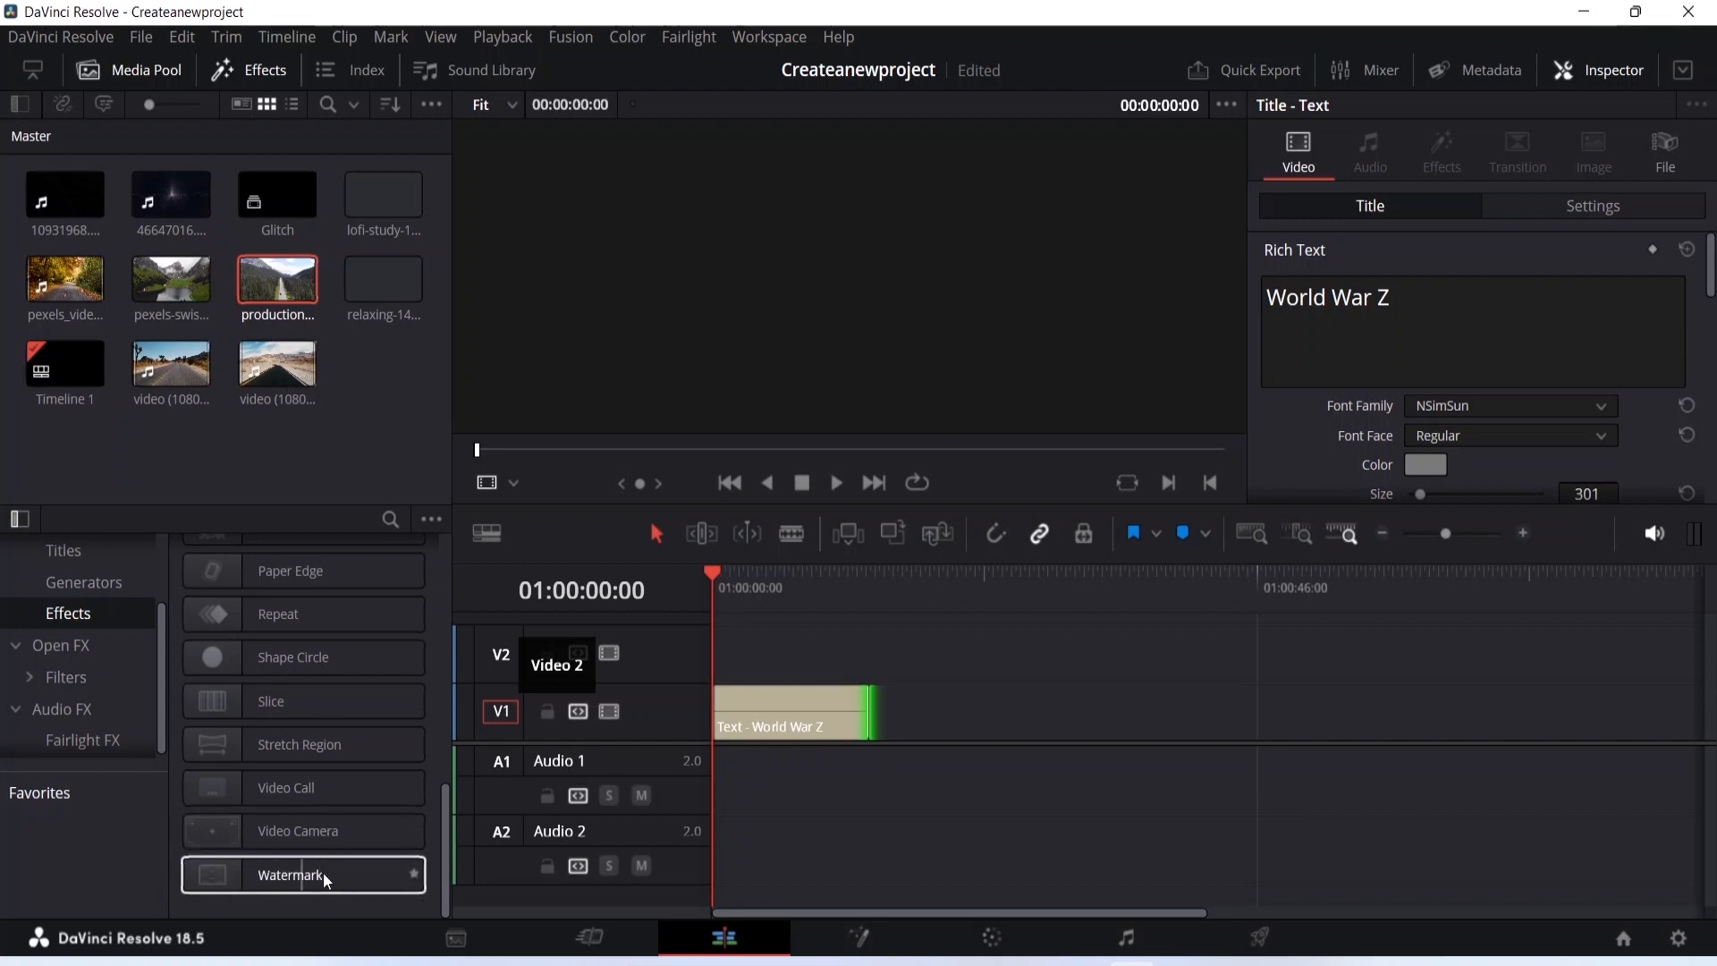
scroll(345, 860, up, 10)
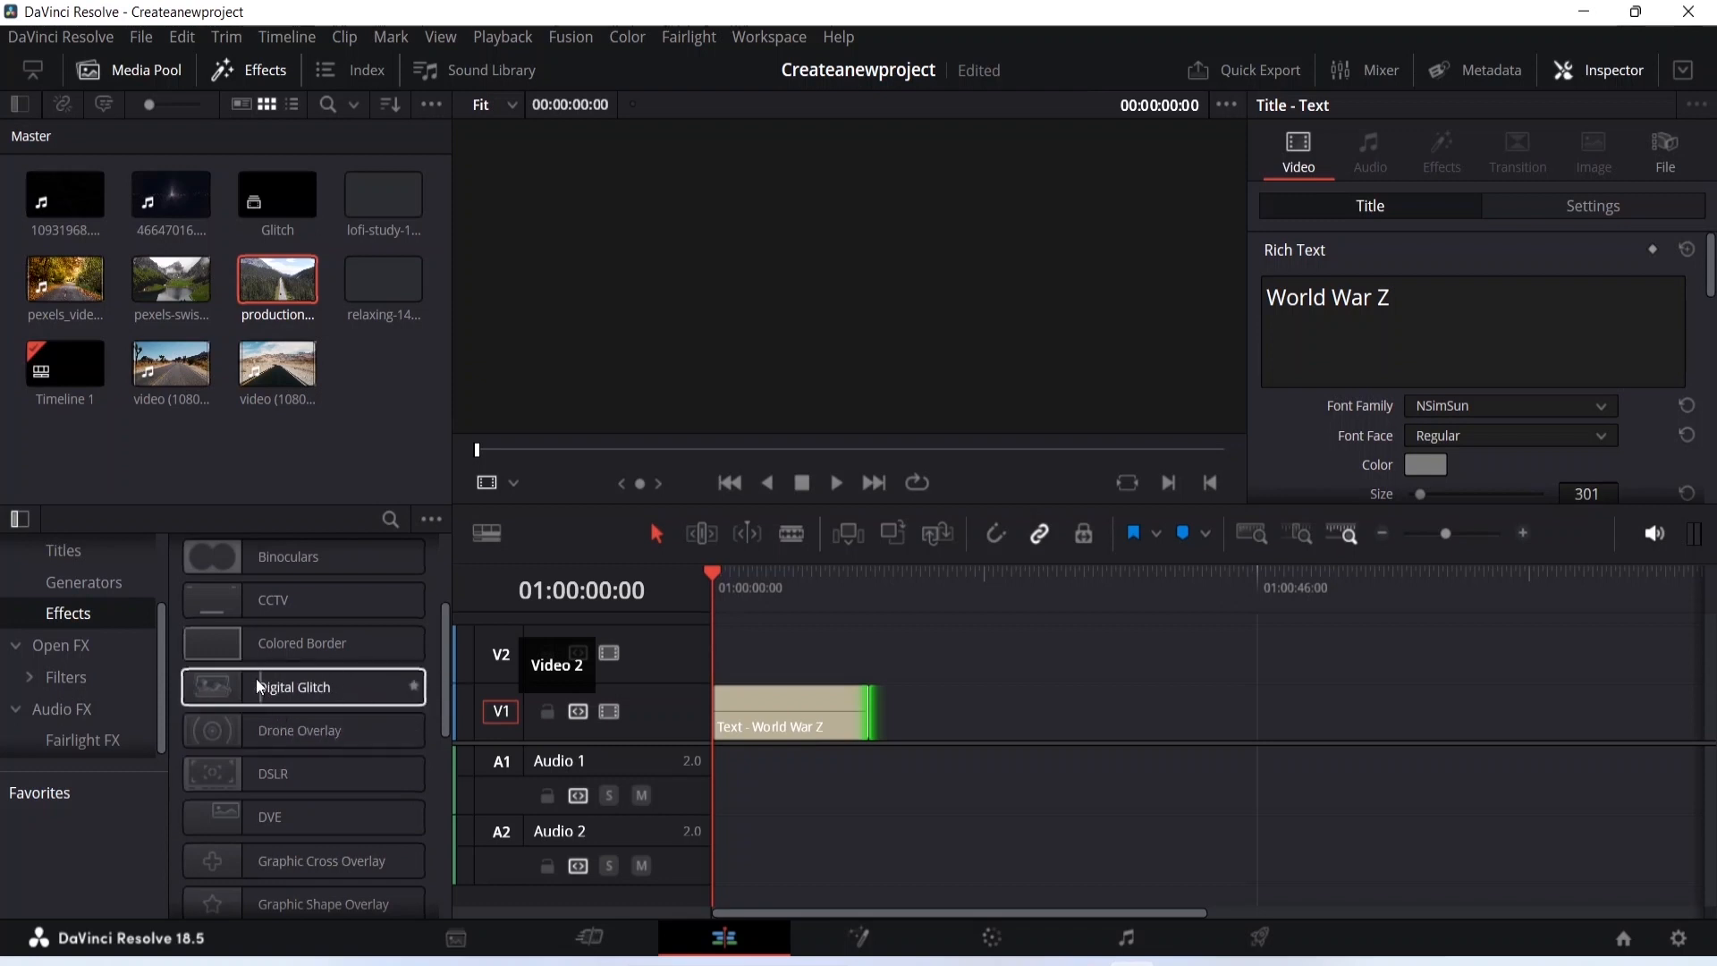
- Try to apply the Digital Glitch effect directly to the text clip on the timeline
drag(266, 694, 794, 728)
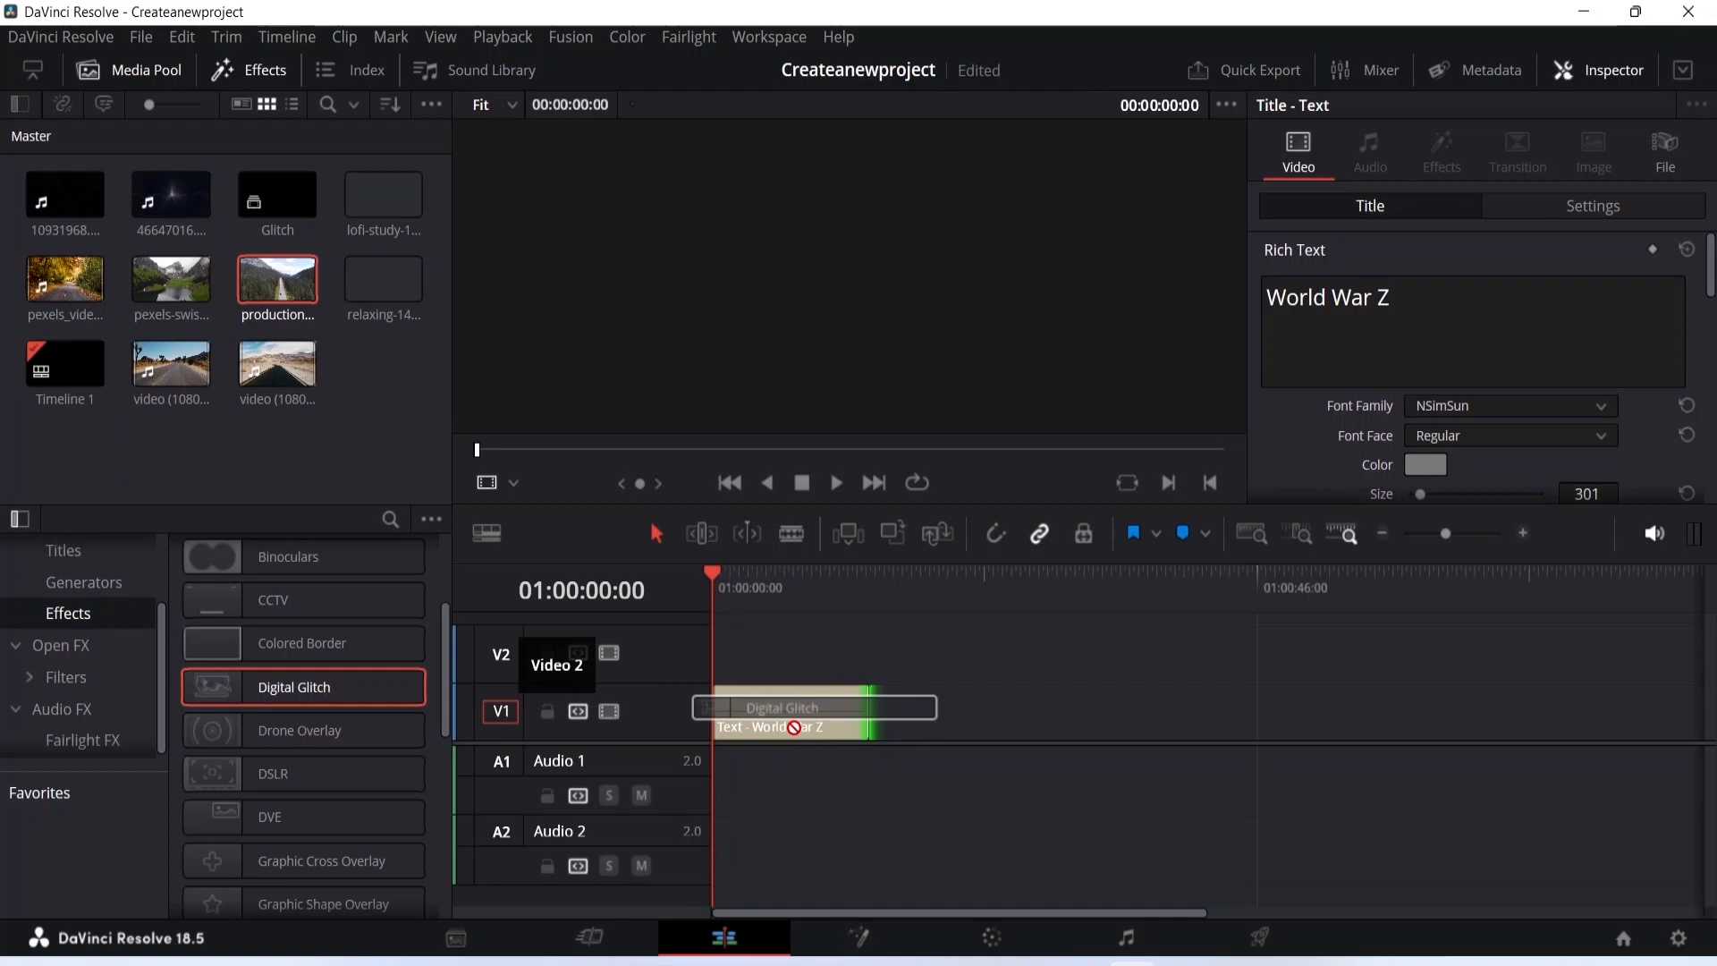
drag(795, 727, 794, 727)
drag(795, 727, 787, 721)
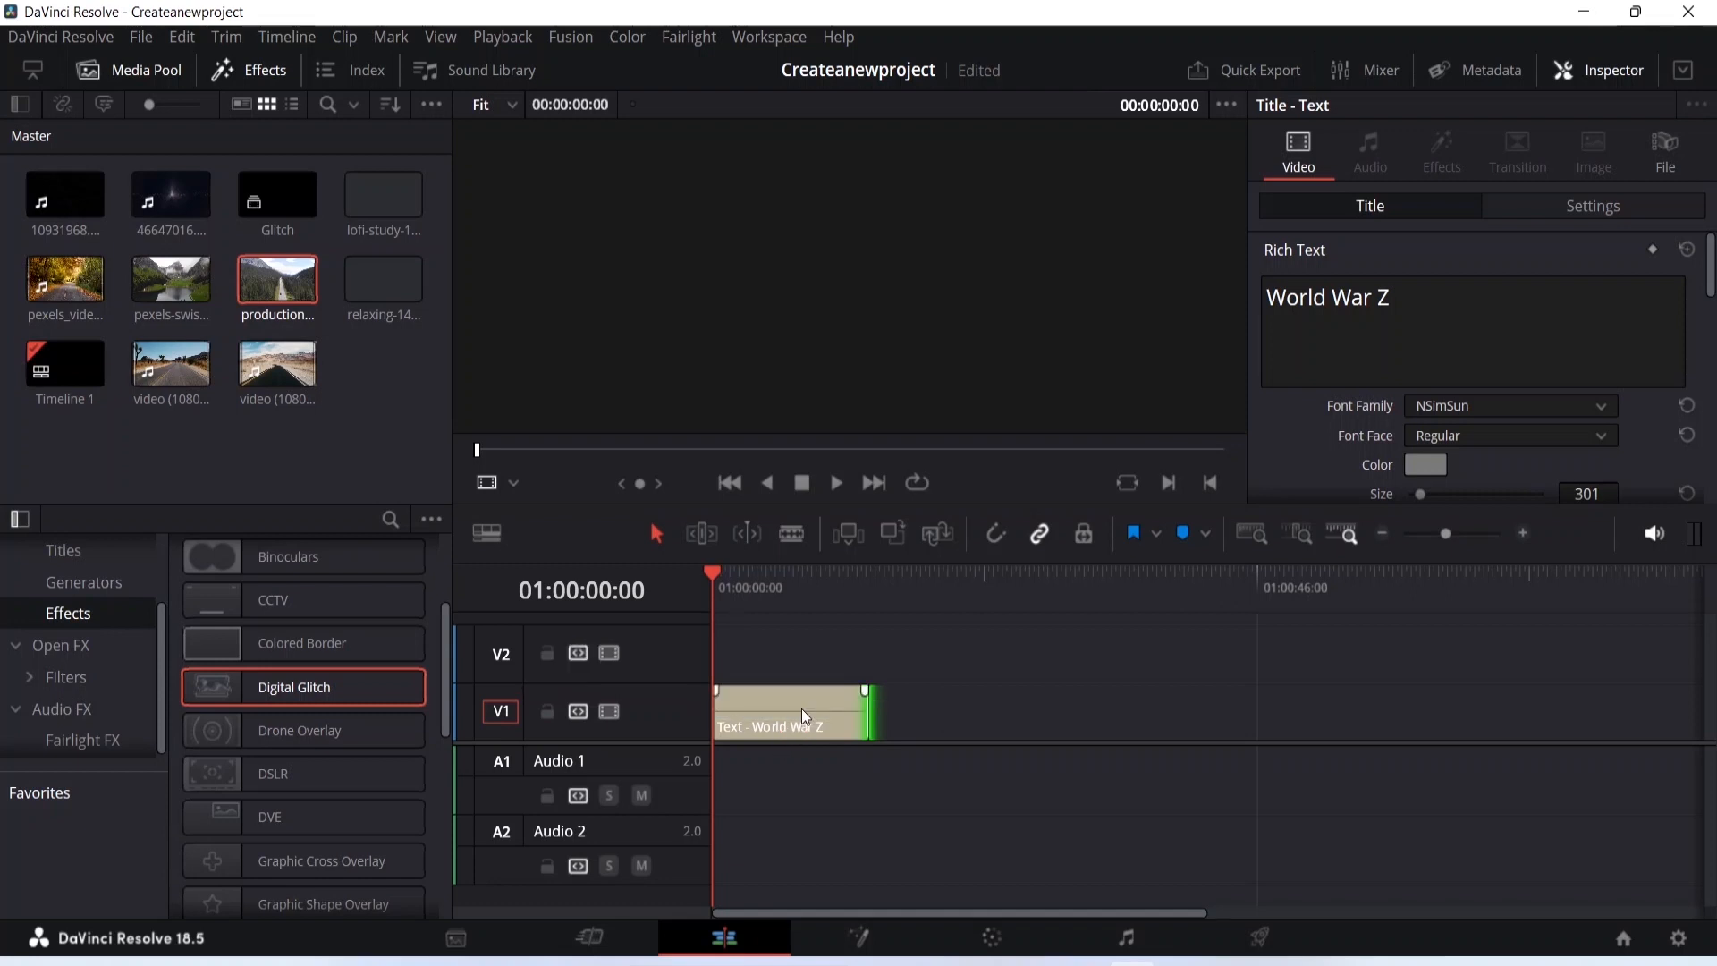
- Convert the text clip into a new compound clip named "Glitch effect"
right_click(804, 716)
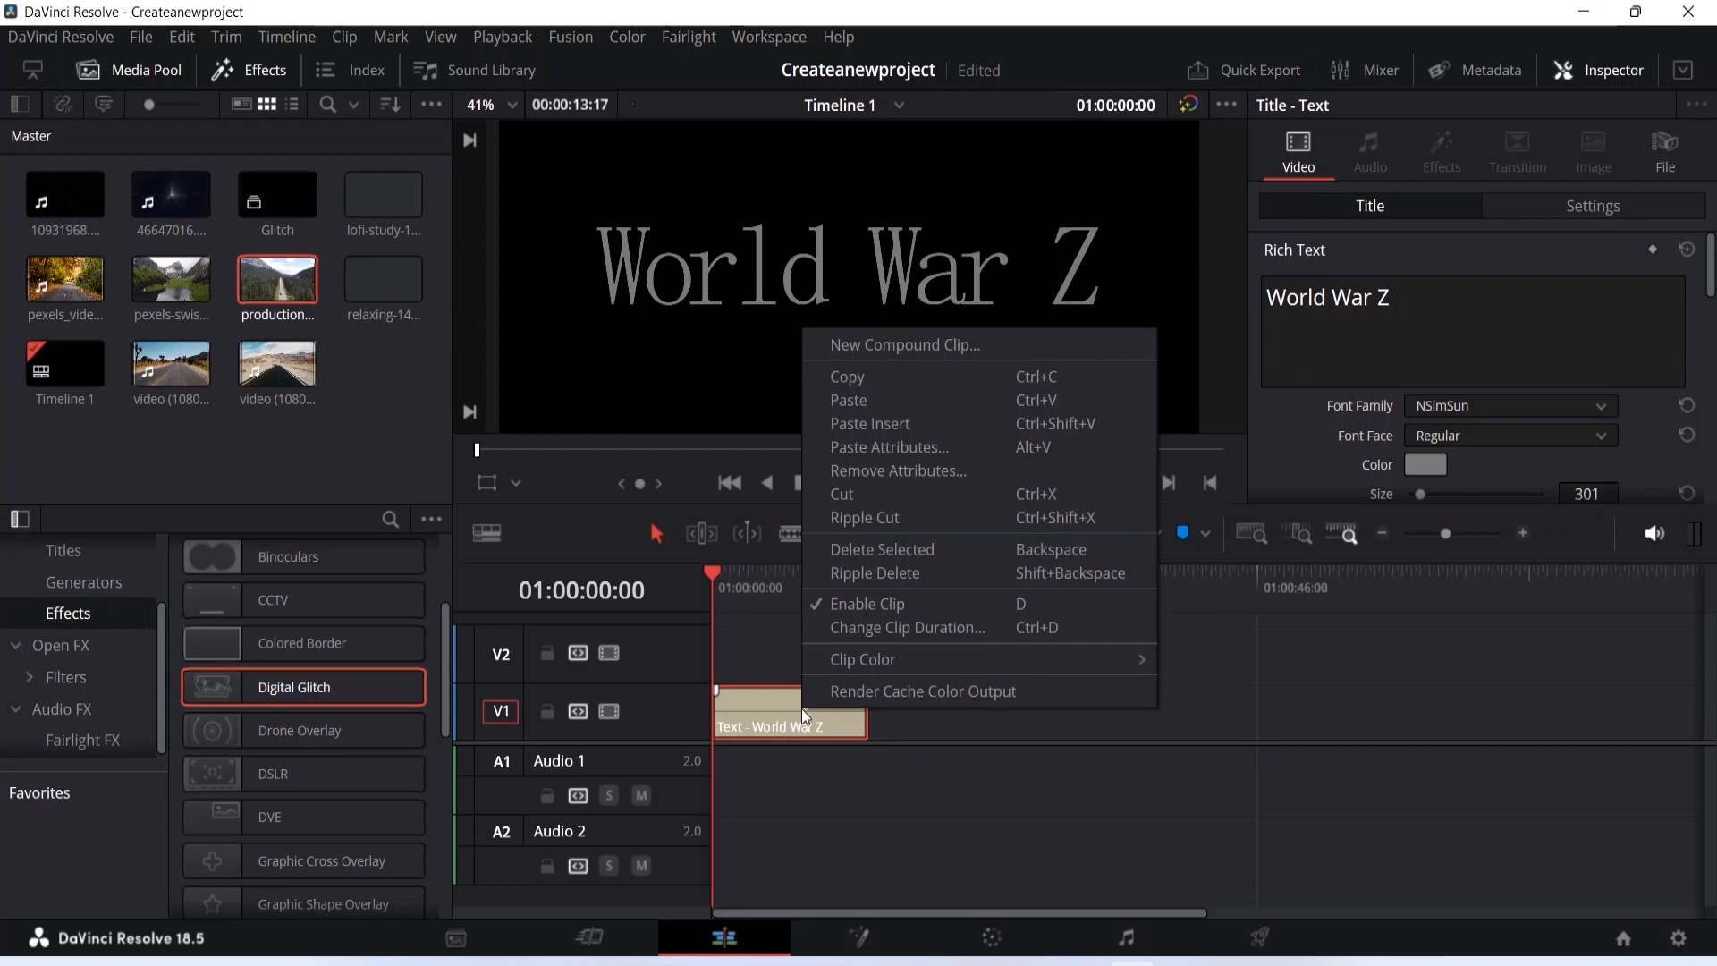
click(961, 345)
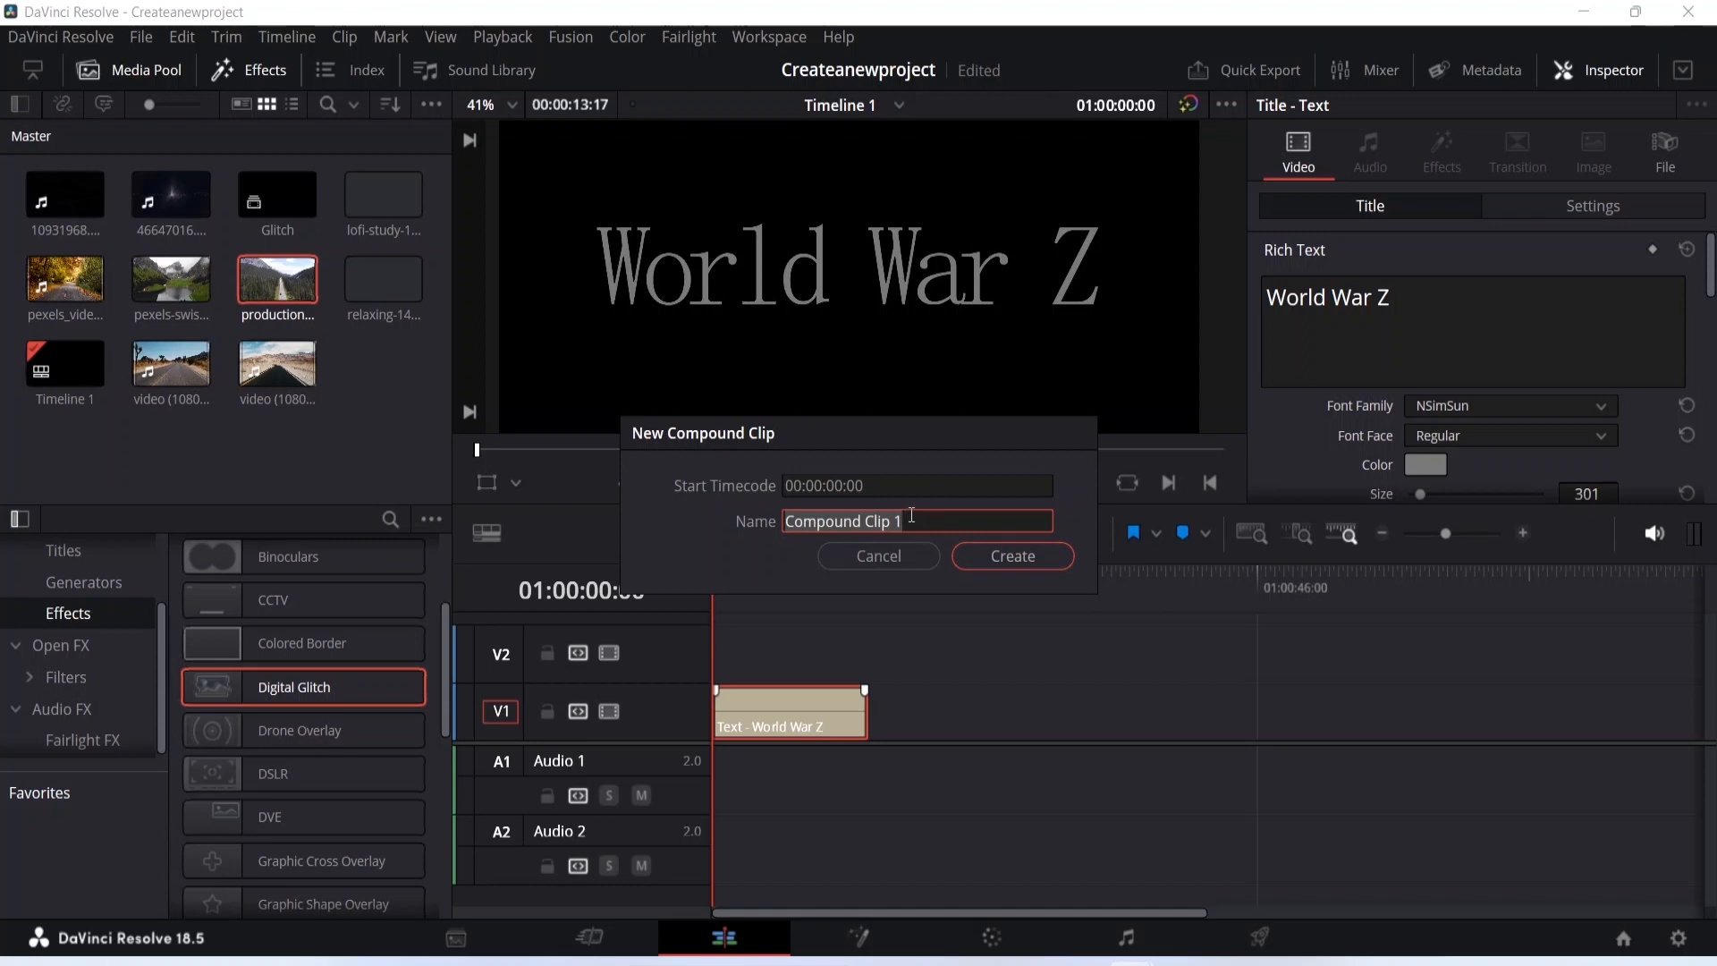
text(Glitch)
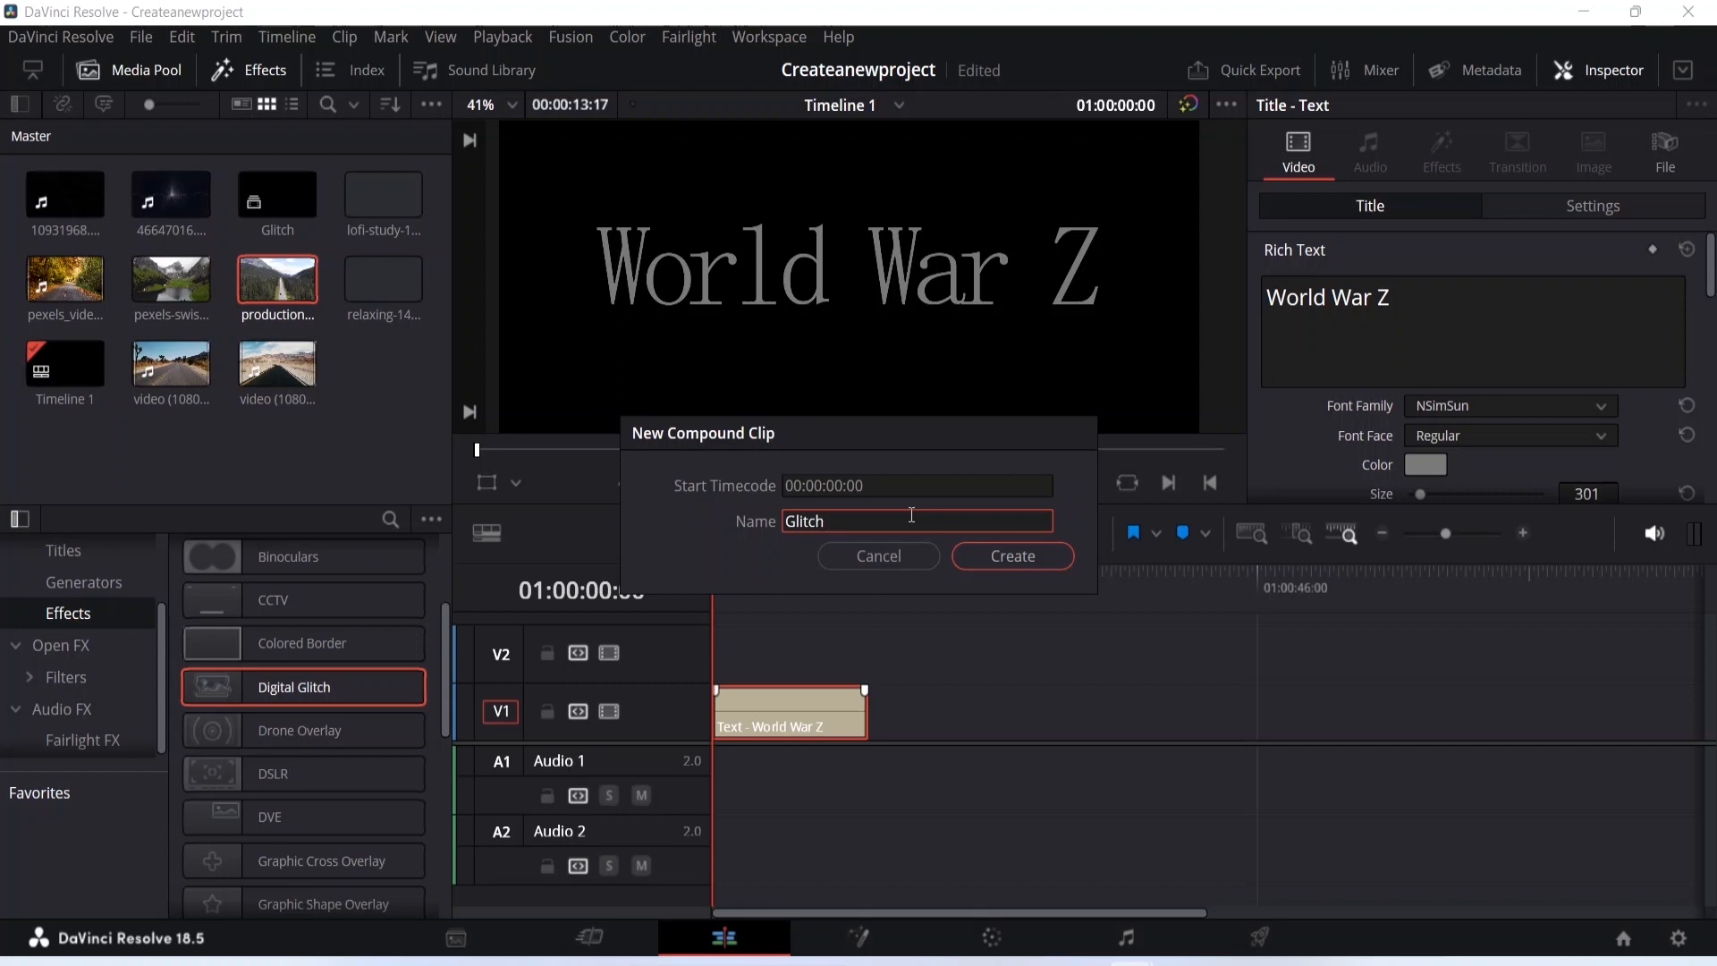
text( effect)
click(1006, 561)
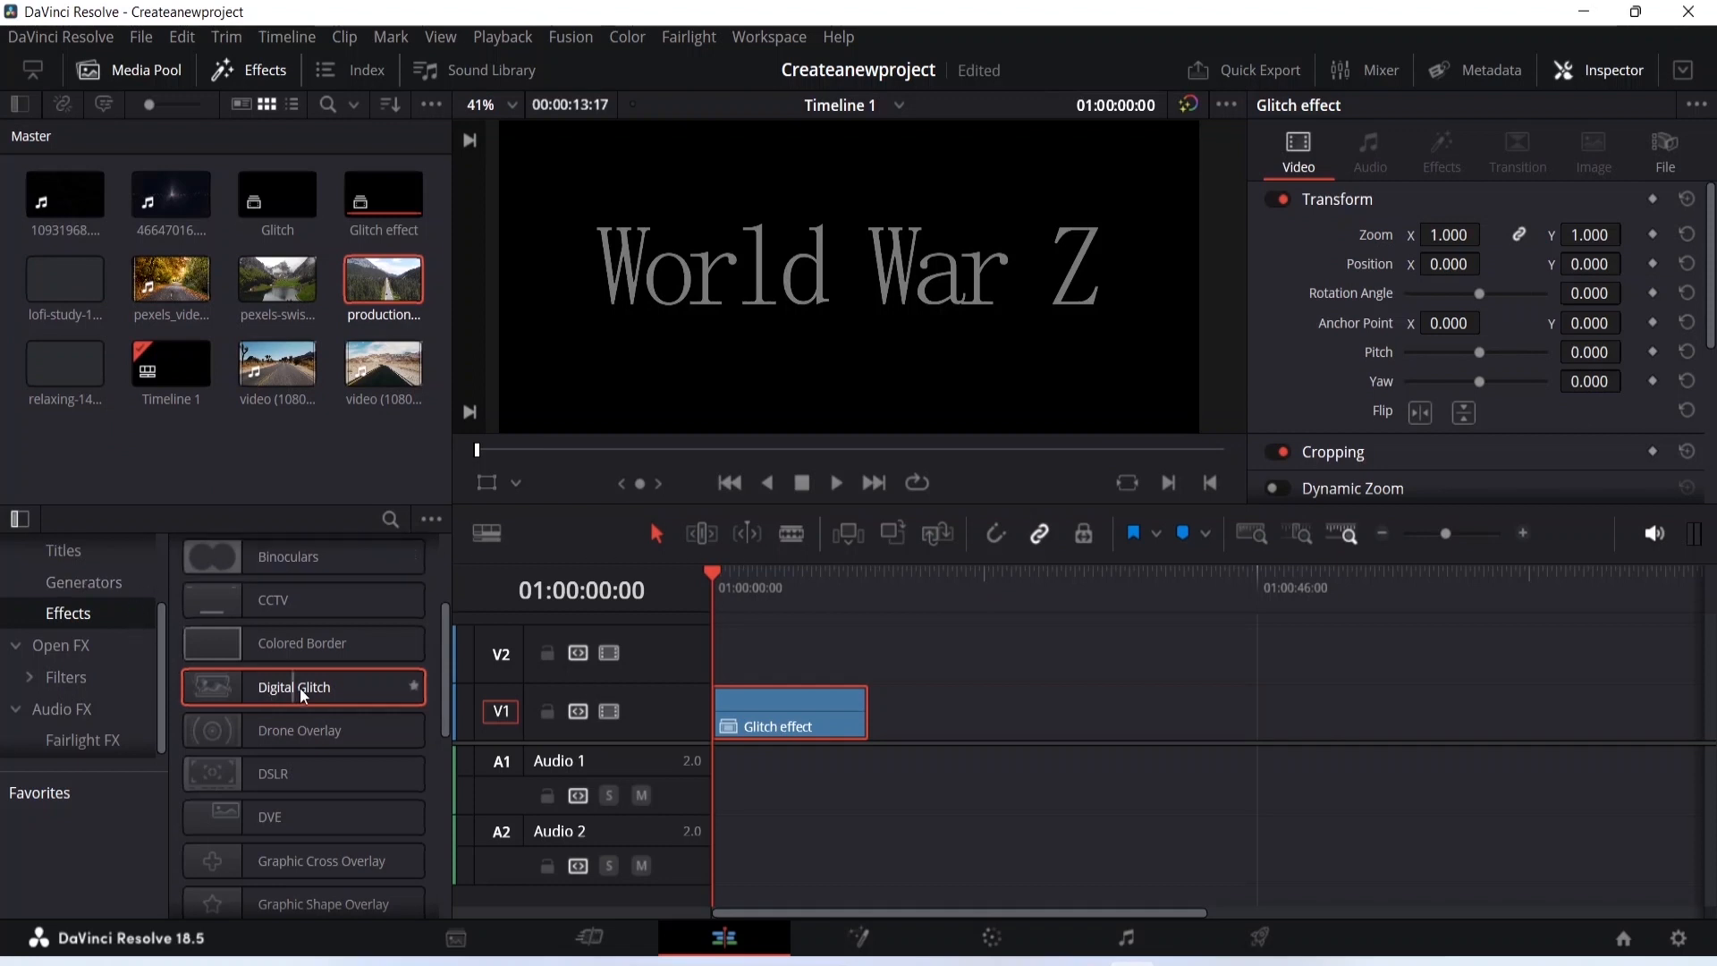
- Apply the Digital Glitch effect to the "Glitch effect" compound clip and preview the result
drag(299, 689, 787, 723)
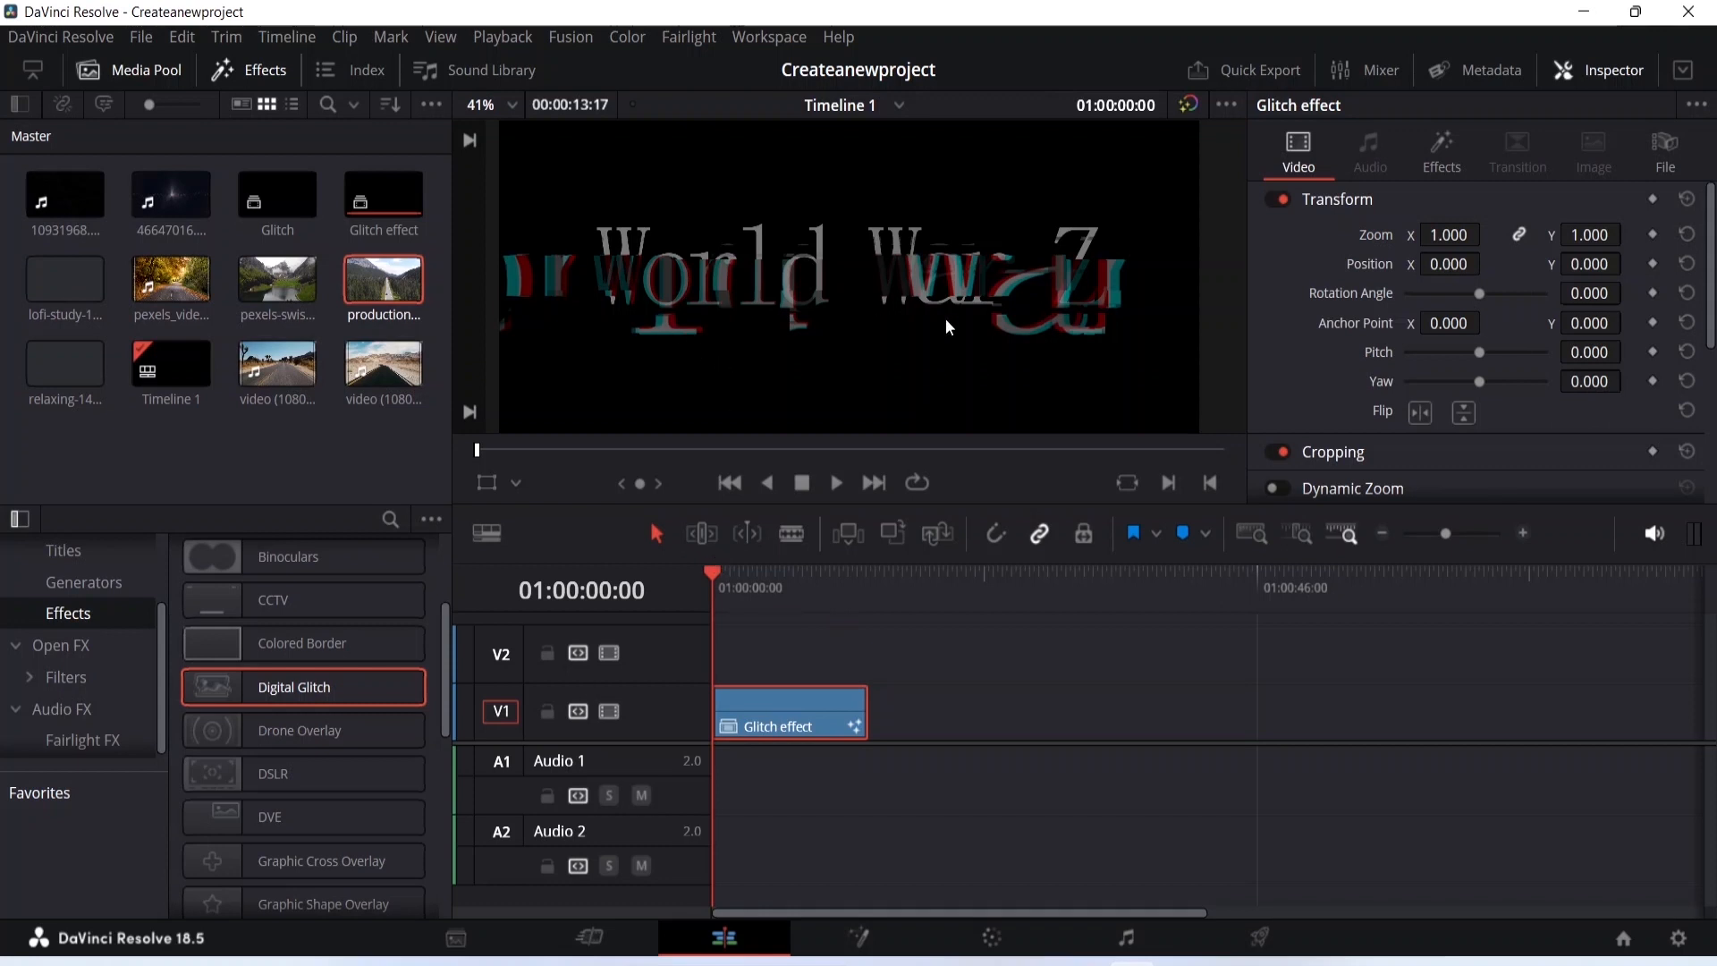
mouse_move(712, 571)
mouse_down()
mouse_move(877, 579)
mouse_move(680, 575)
mouse_up()
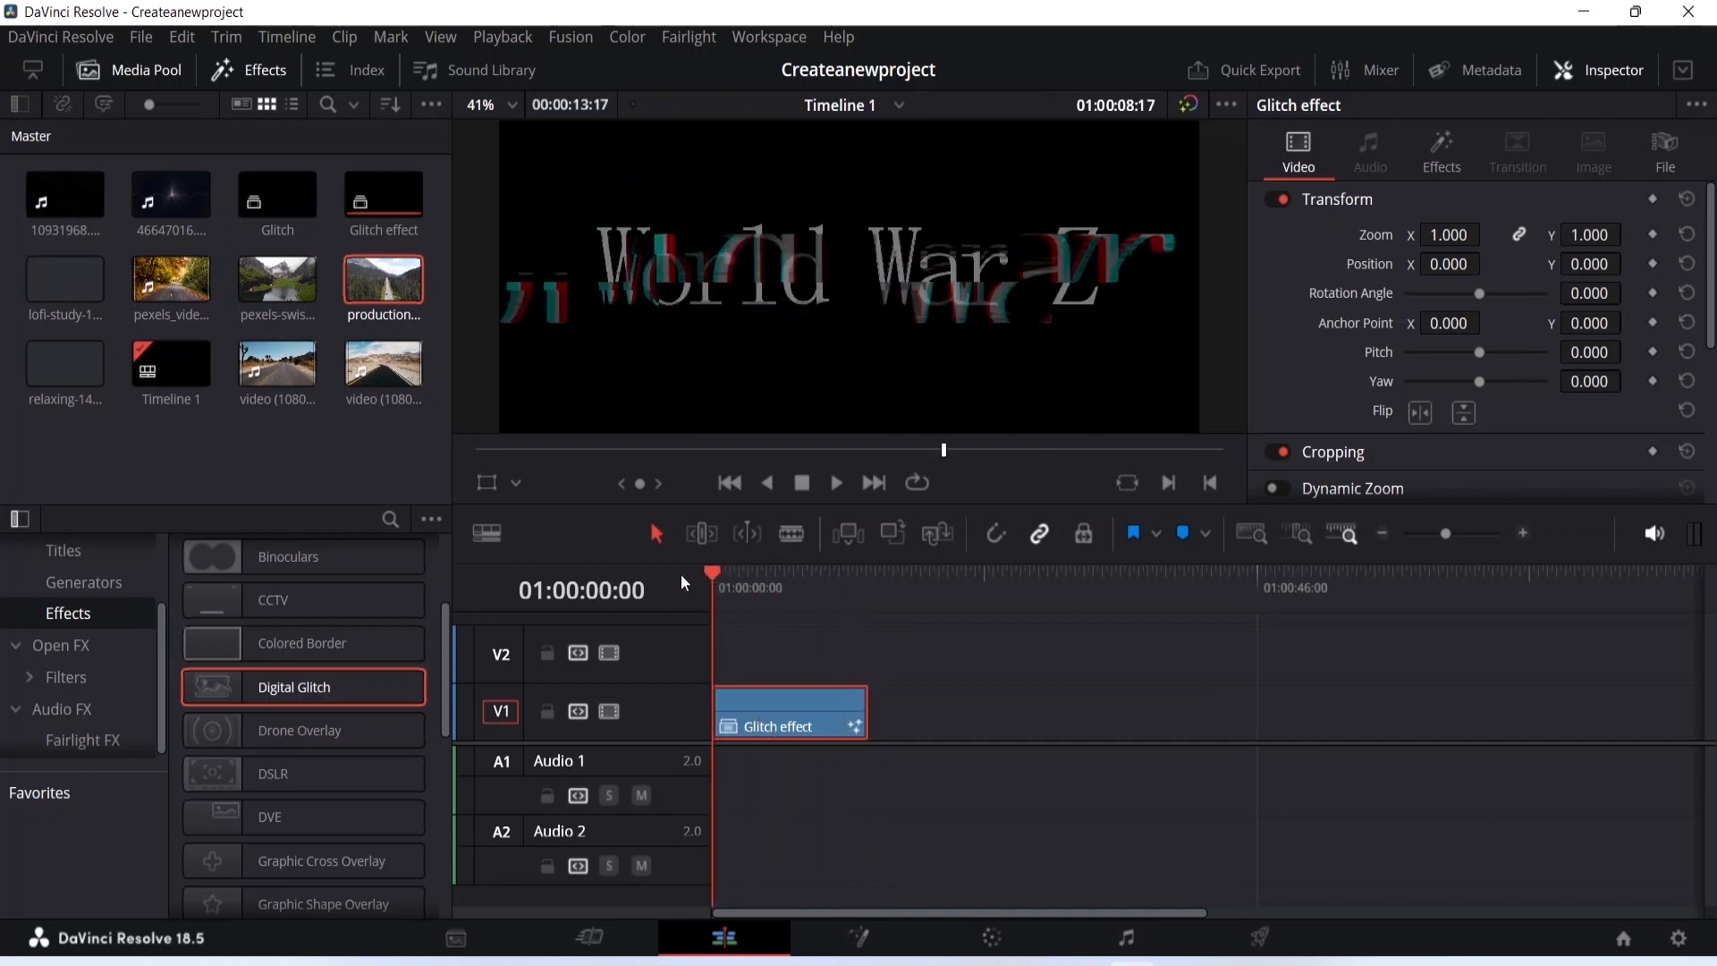